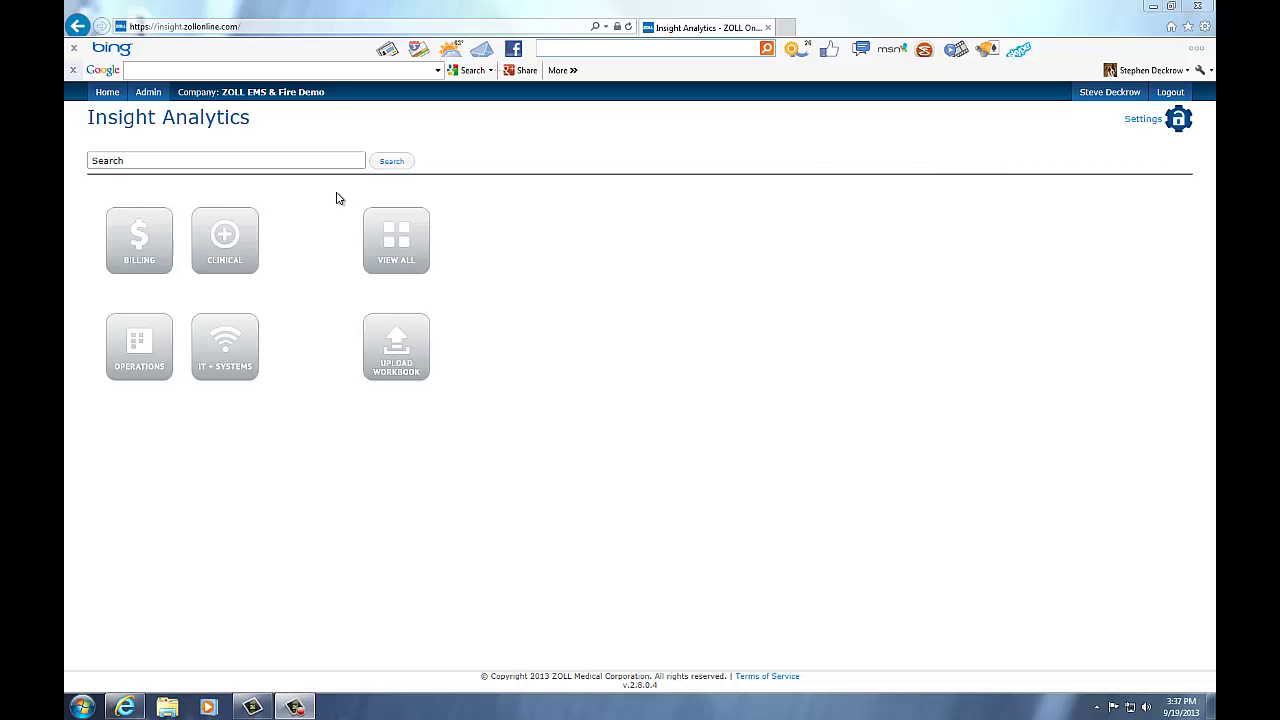
Go from the Insight Analytics home page to the Operations workbooks list.
{"action": "left_click", "coordinate": [287, 164]}
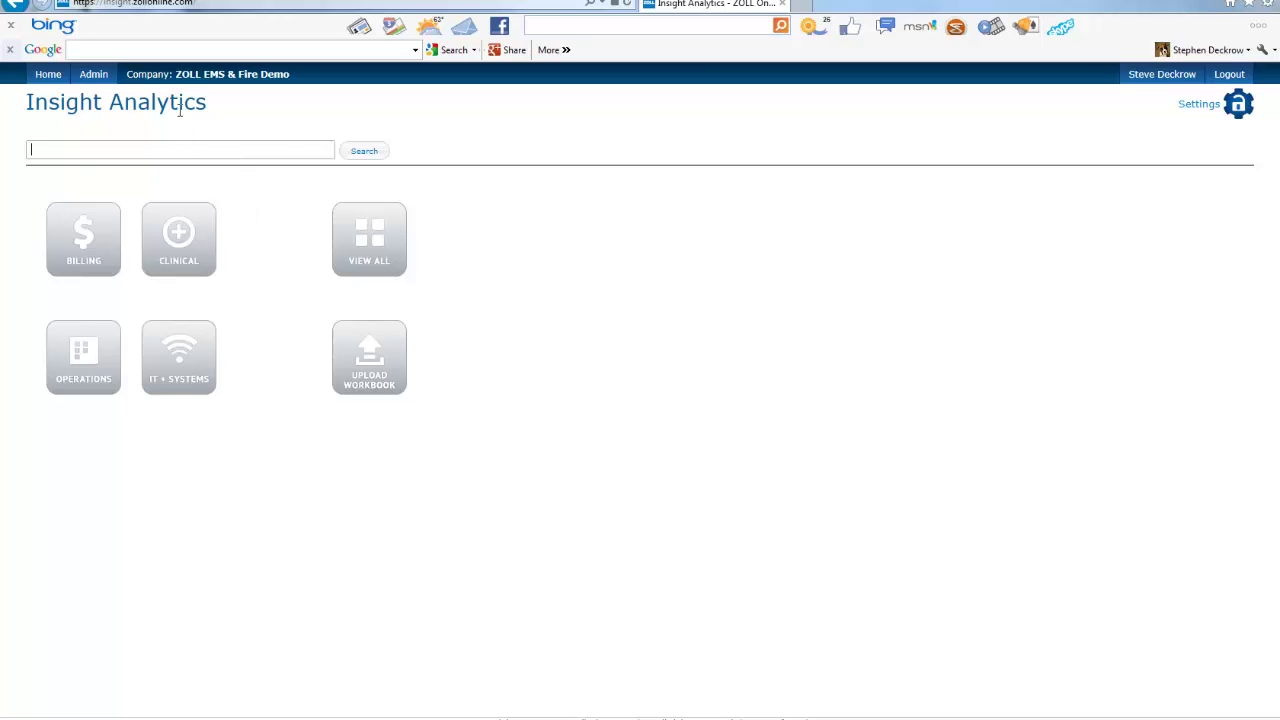
{"action": "left_click", "coordinate": [91, 361]}
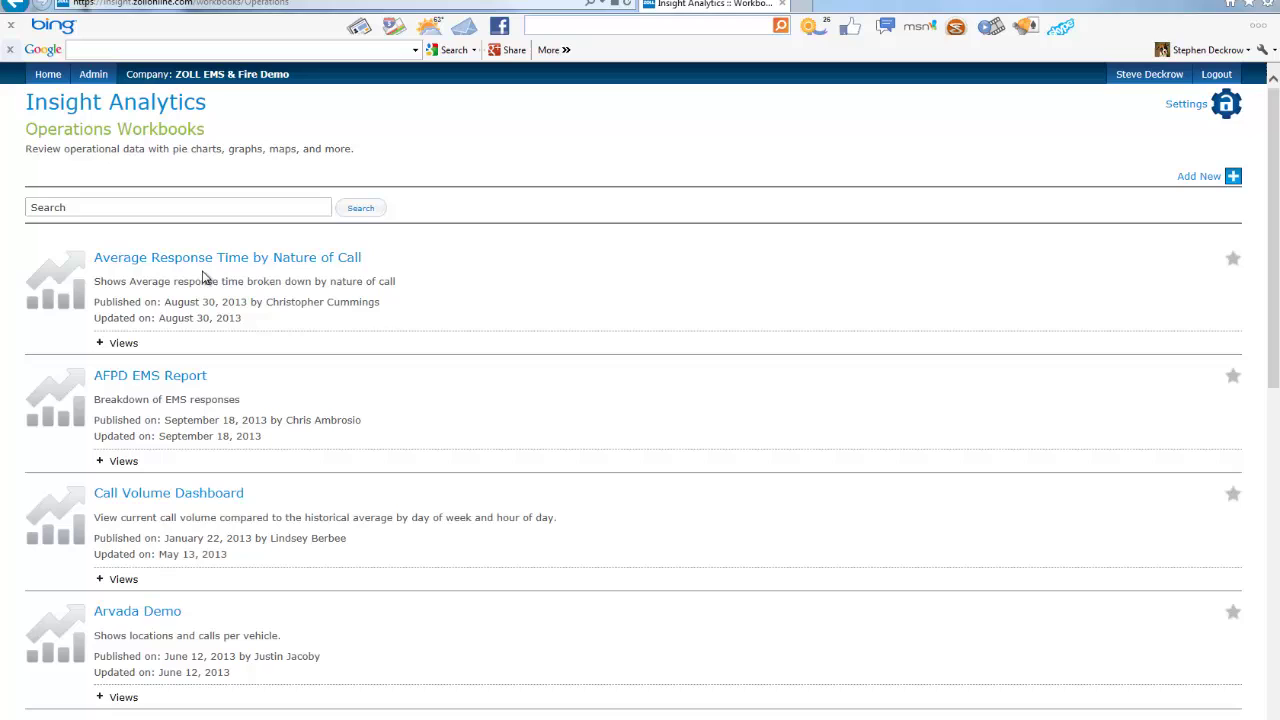
Search the Operations workbooks and open the Response Time Compliance - Daily dashboard.
{"action": "left_click", "coordinate": [205, 208]}
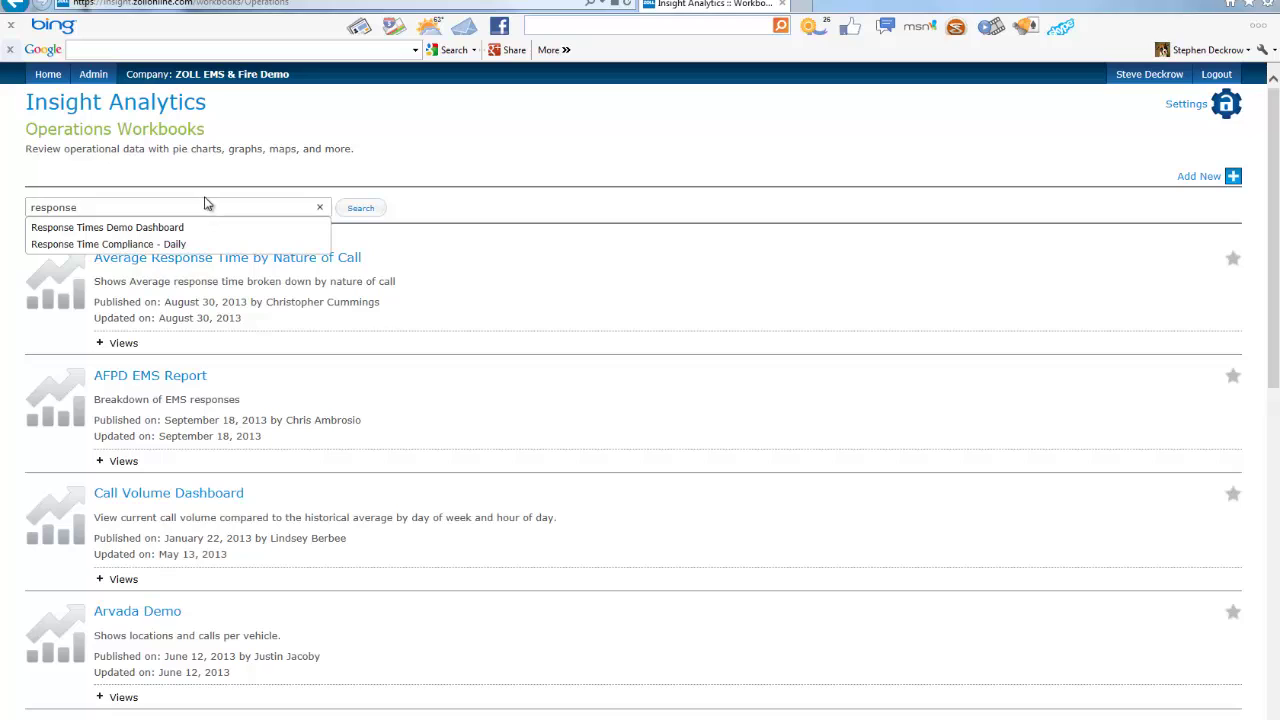
{"action": "left_click", "coordinate": [177, 245]}
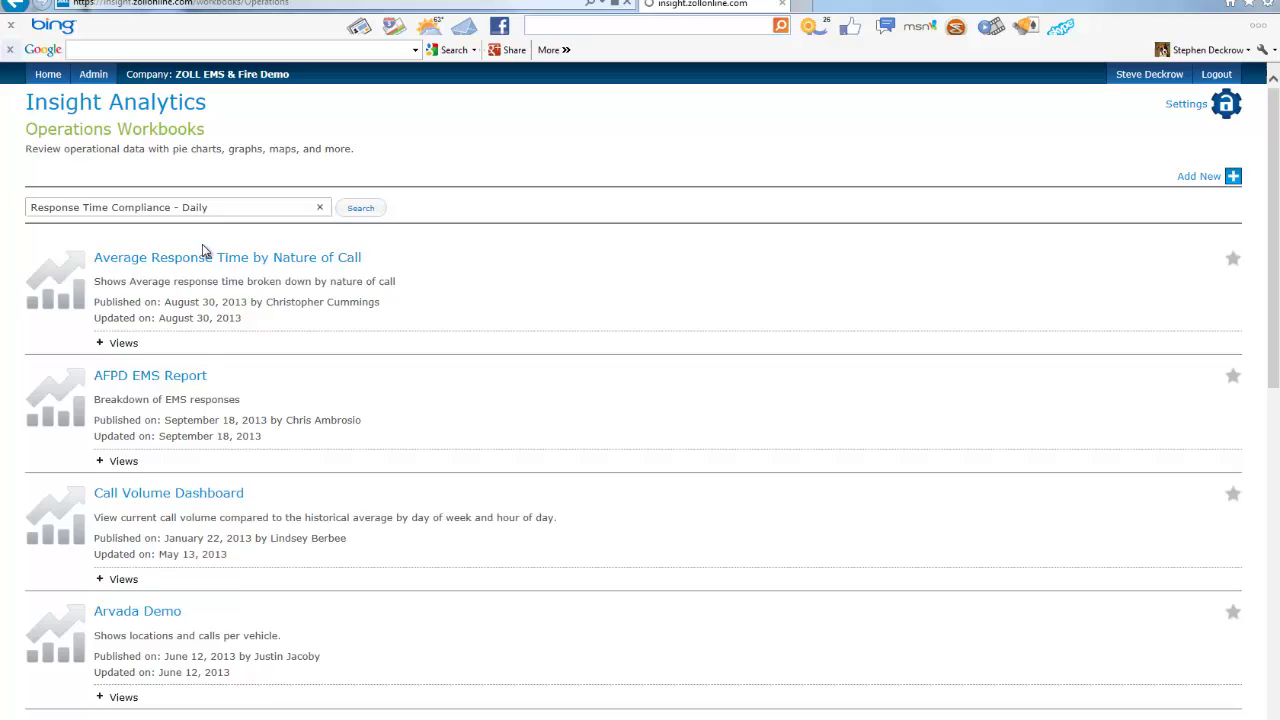
{"action": "left_click", "coordinate": [252, 258]}
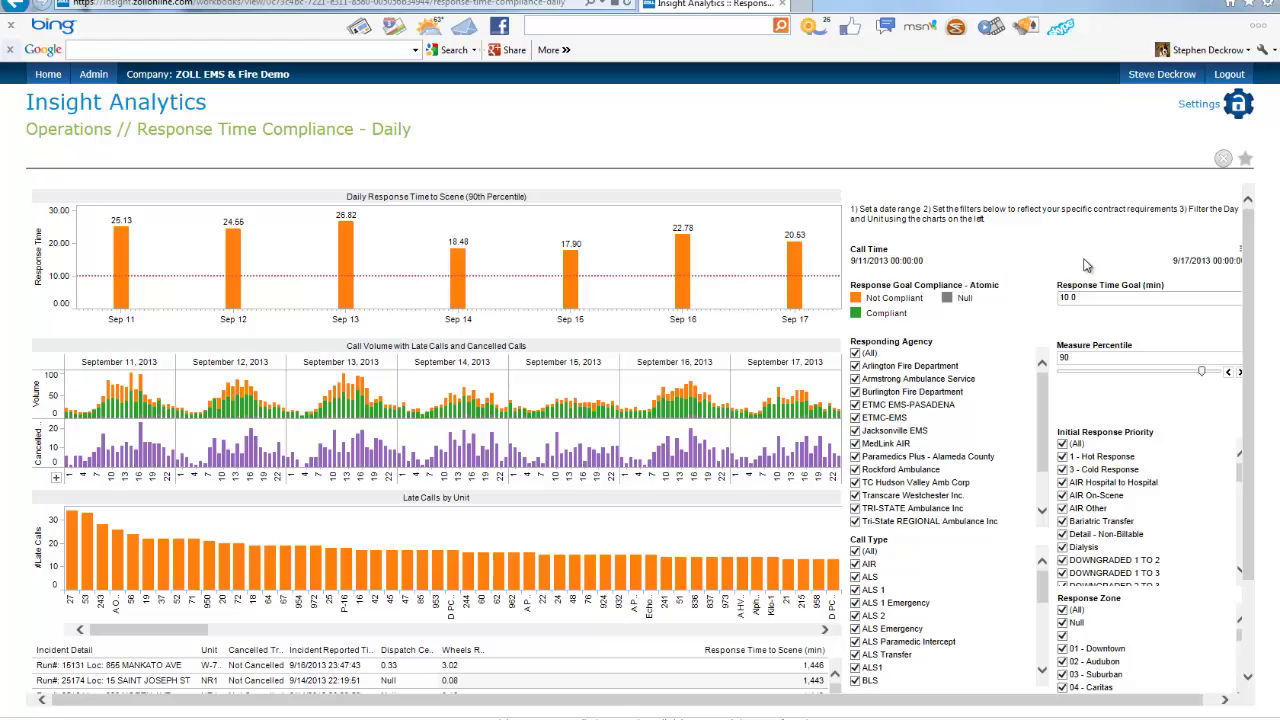
{"action": "left_click", "coordinate": [903, 259]}
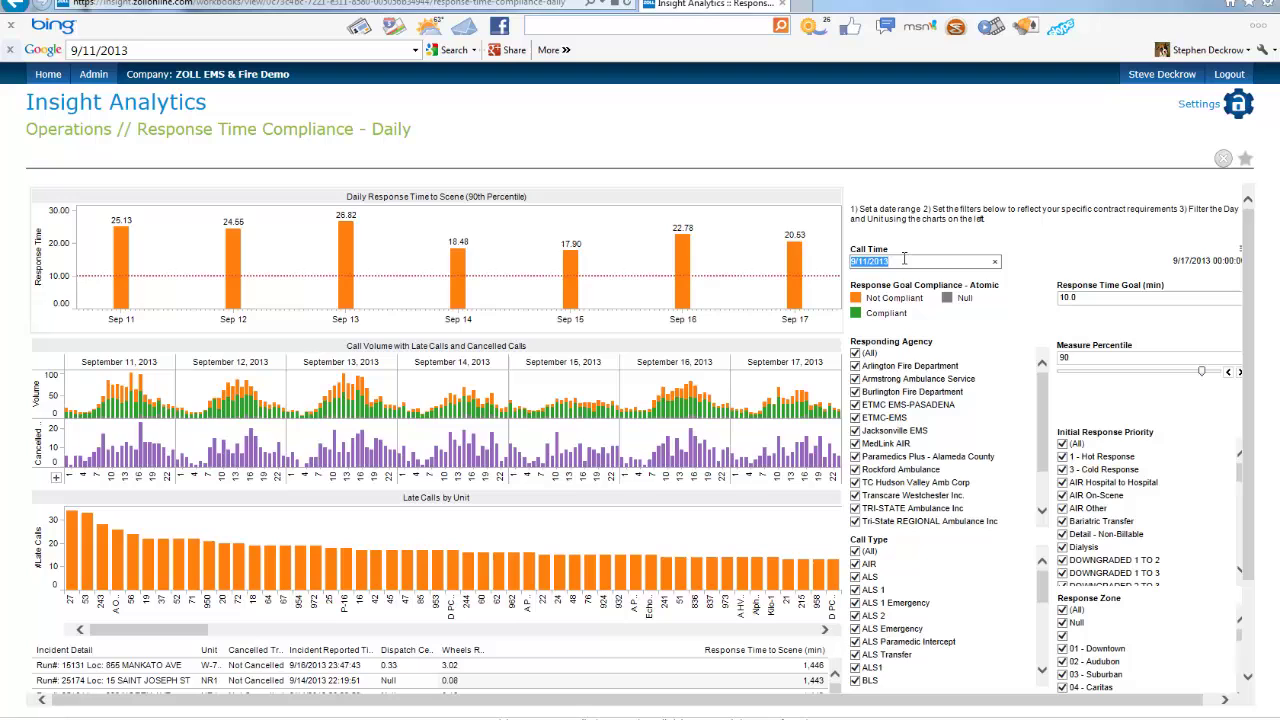
{"action": "left_click", "coordinate": [1005, 250]}
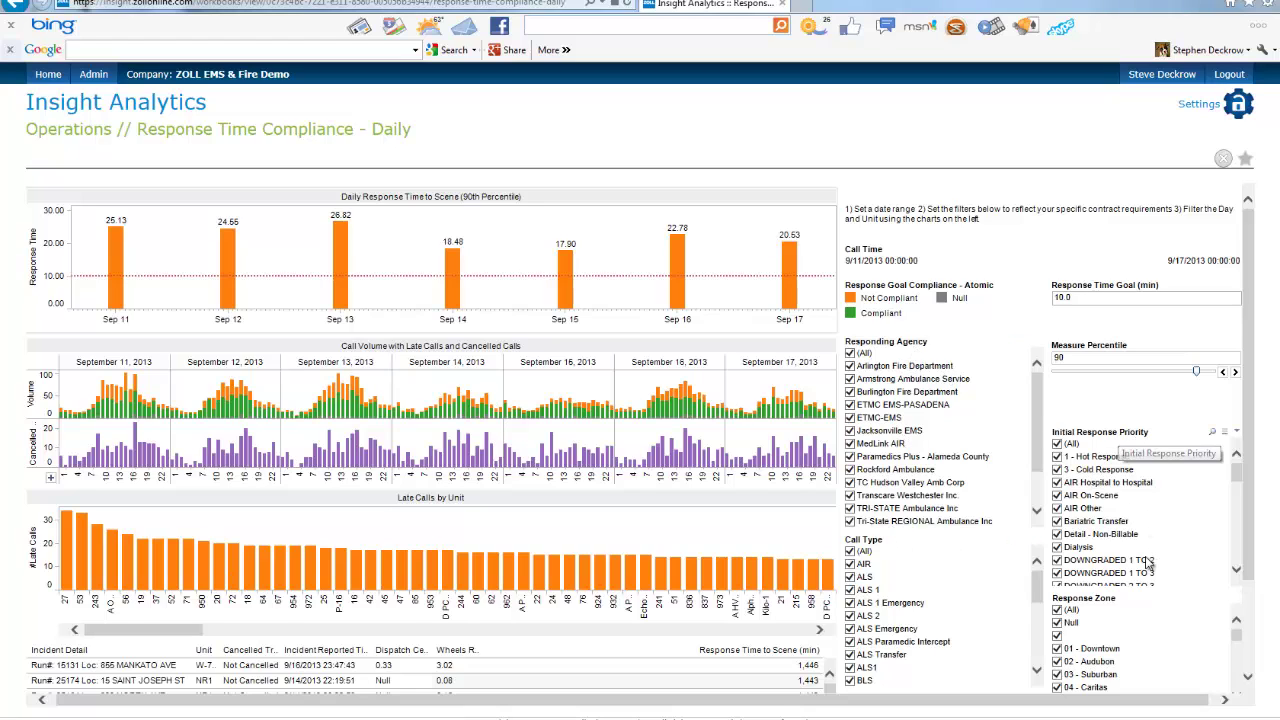
{"action": "left_click_drag", "start_coordinate": [1253, 541], "coordinate": [1257, 631]}
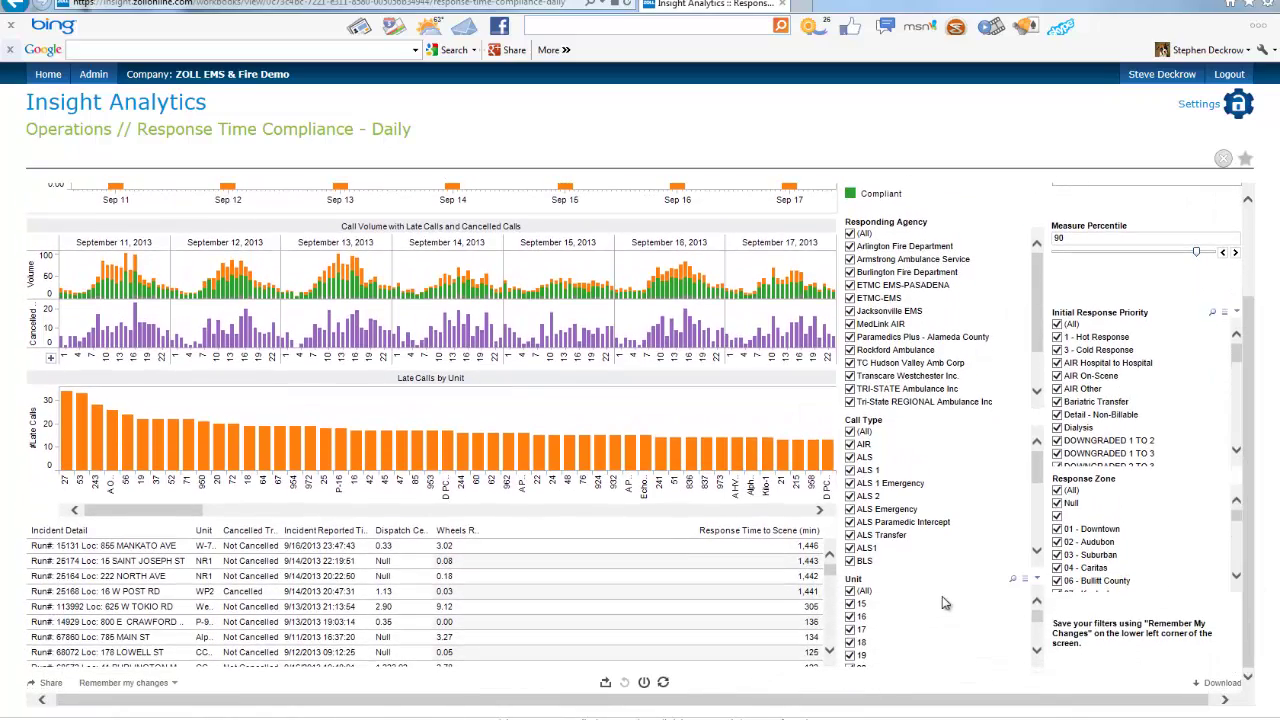
{"action": "left_click_drag", "start_coordinate": [1248, 570], "coordinate": [1243, 498]}
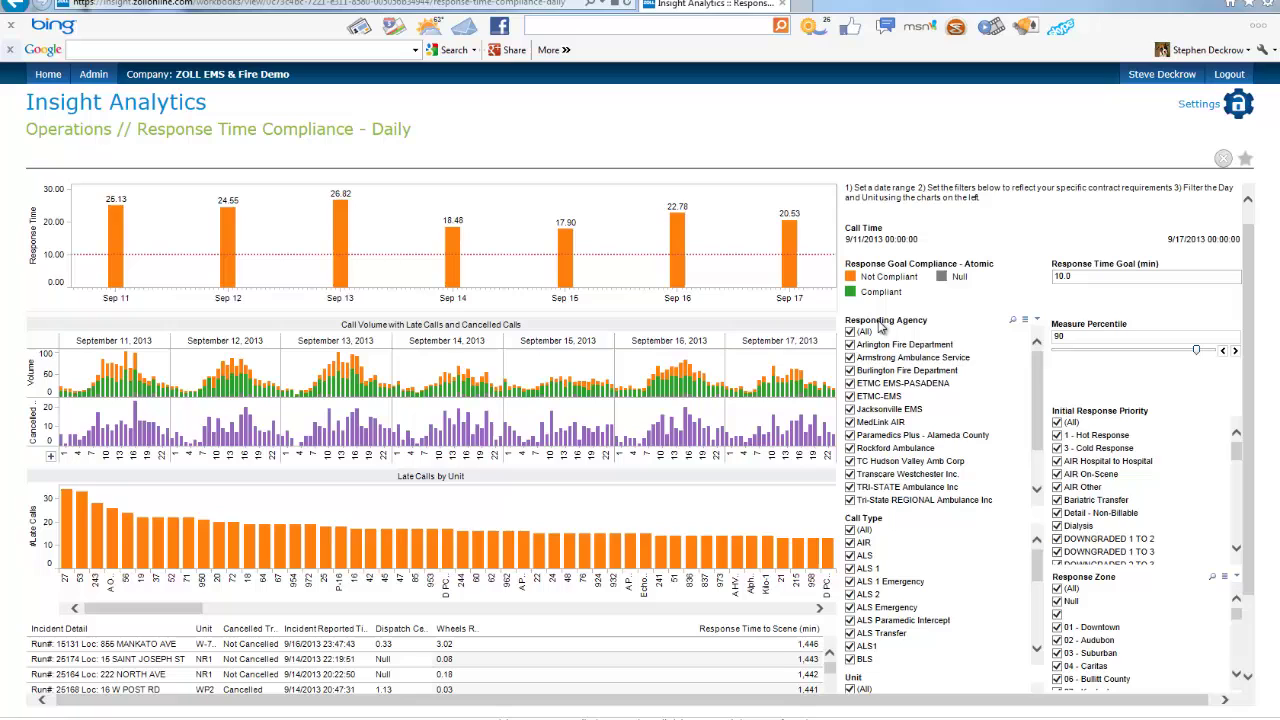
Restrict Initial Response Priority to only '1 - Hot Response' and 'P1 Life Emergency'.
{"action": "left_click", "coordinate": [1058, 422]}
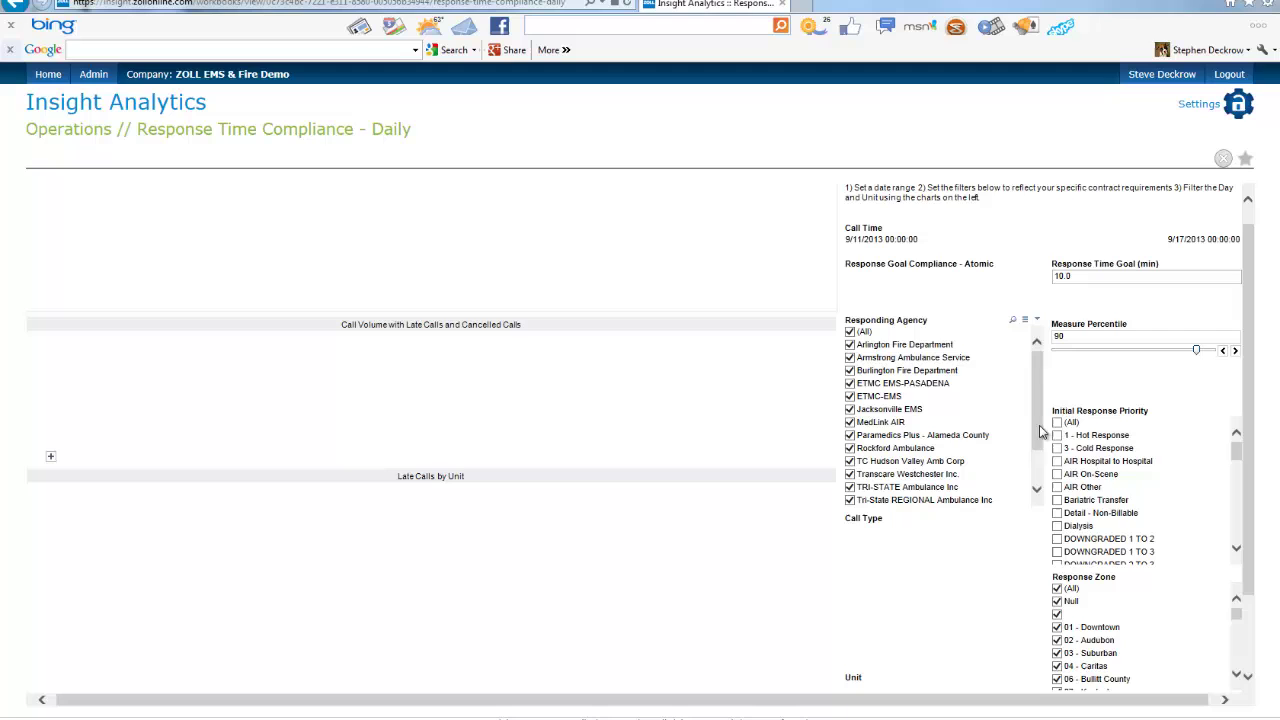
{"action": "left_click", "coordinate": [1057, 436]}
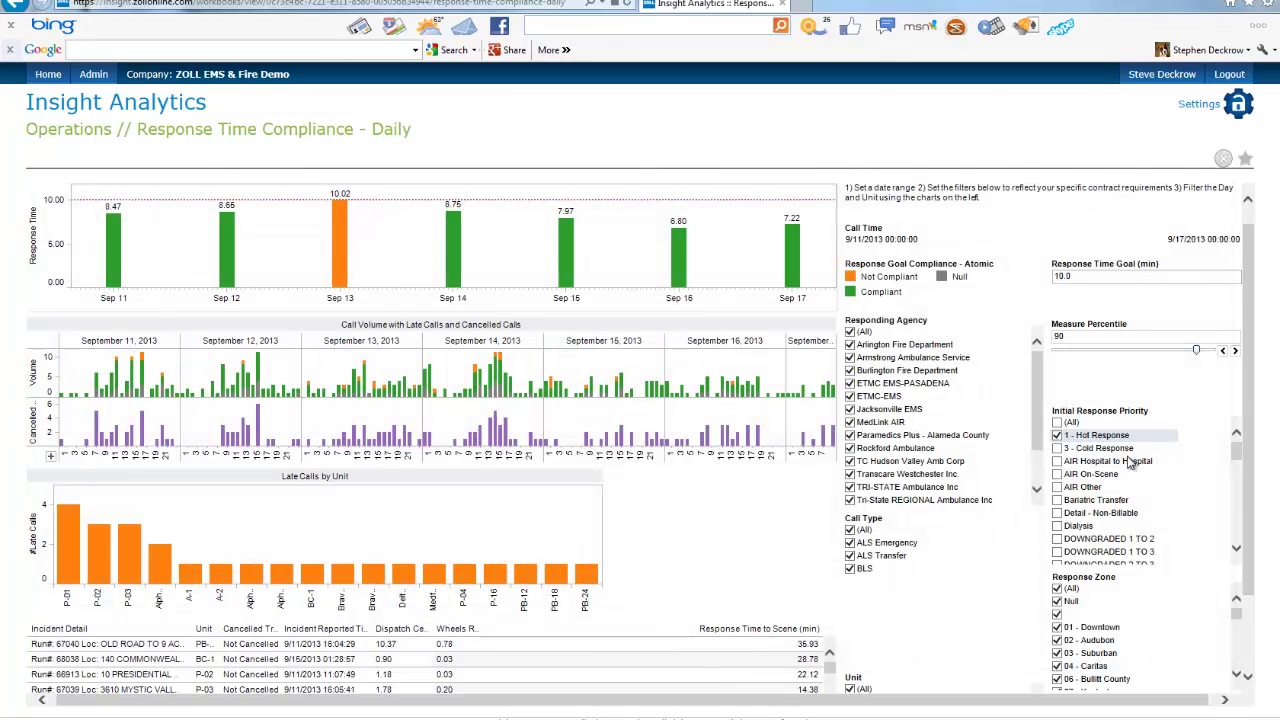
{"action": "left_click_drag", "start_coordinate": [1237, 463], "coordinate": [1237, 488]}
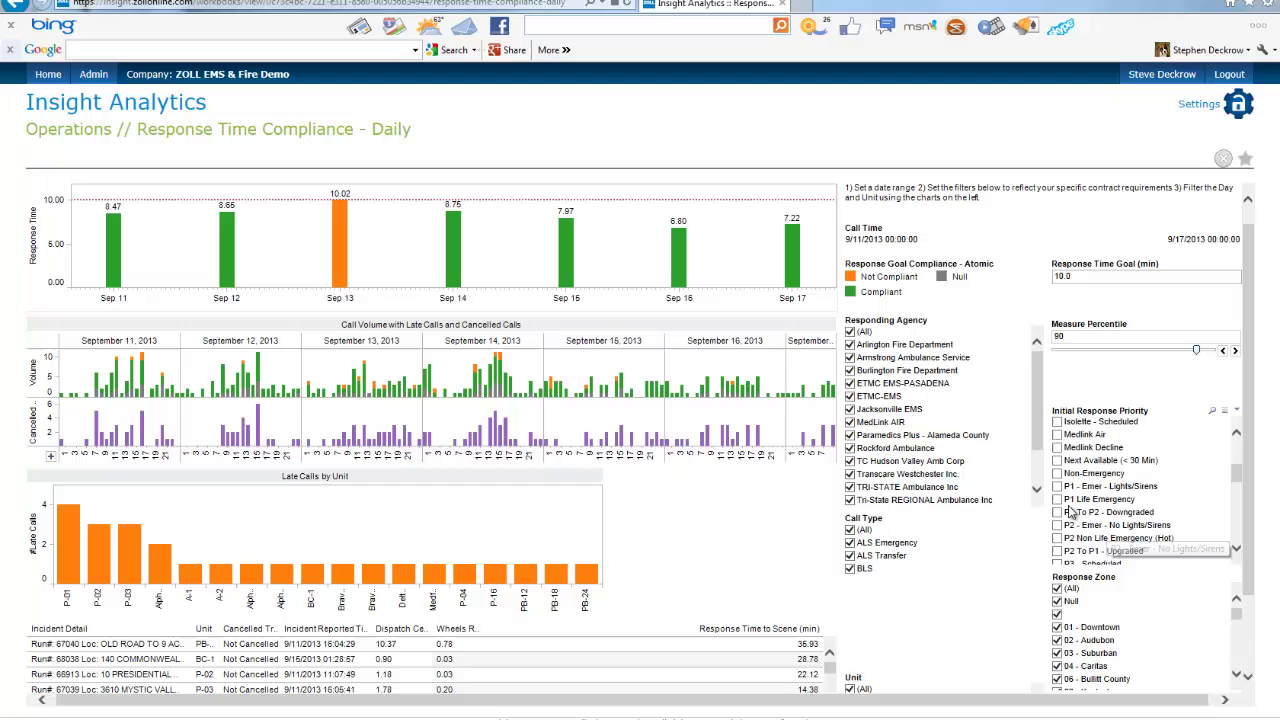
{"action": "left_click", "coordinate": [1058, 499]}
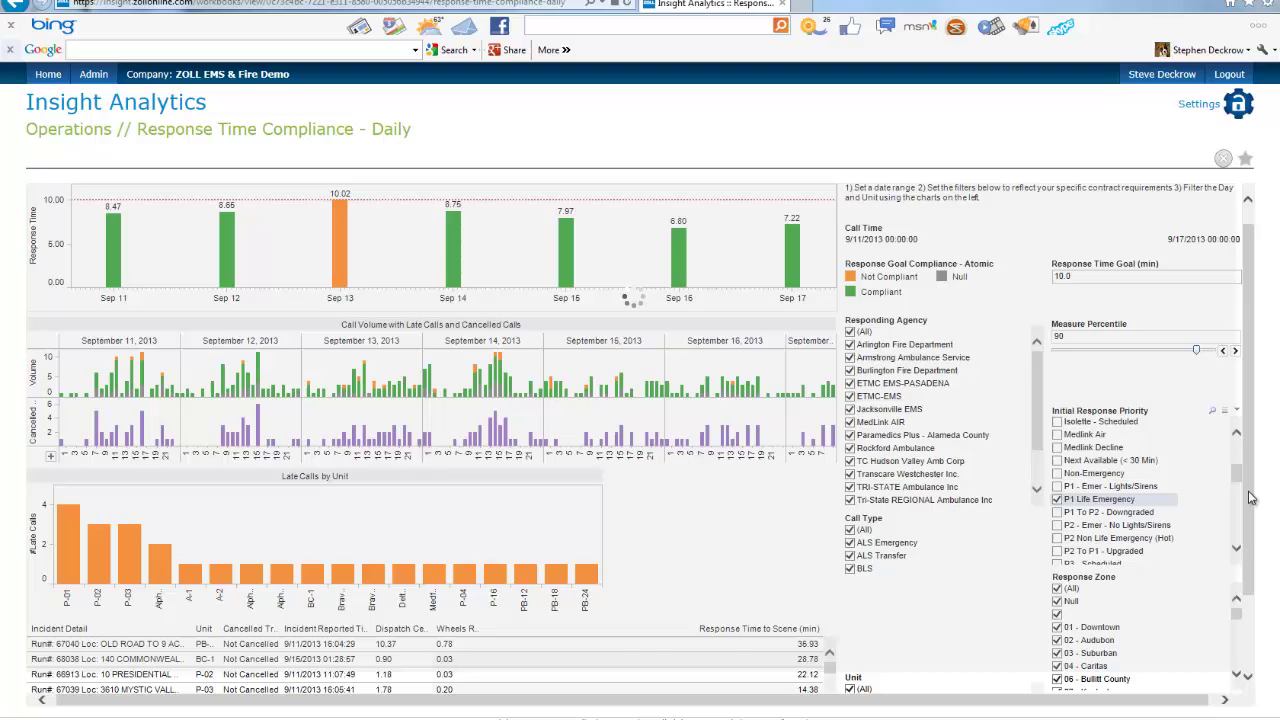
{"action": "left_click_drag", "start_coordinate": [1250, 500], "coordinate": [1253, 572]}
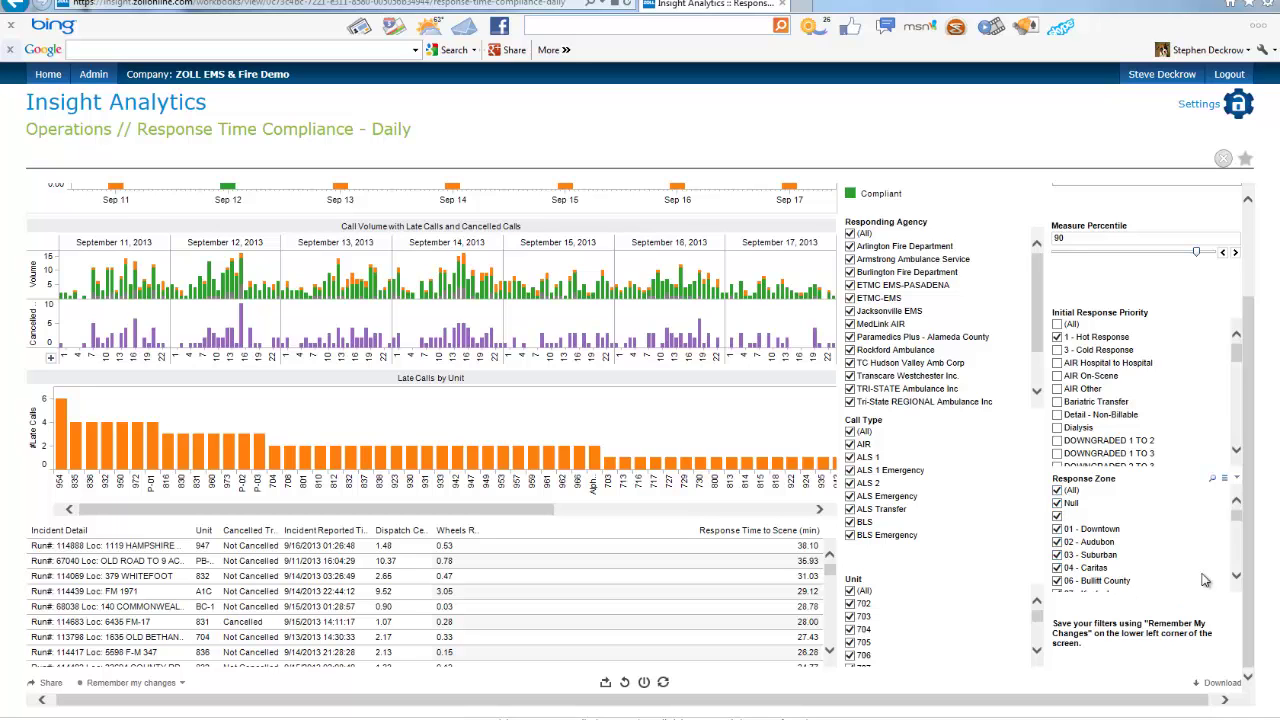
Change the Response Time Goal (min) value to 13.
{"action": "left_click_drag", "start_coordinate": [1254, 543], "coordinate": [1258, 482]}
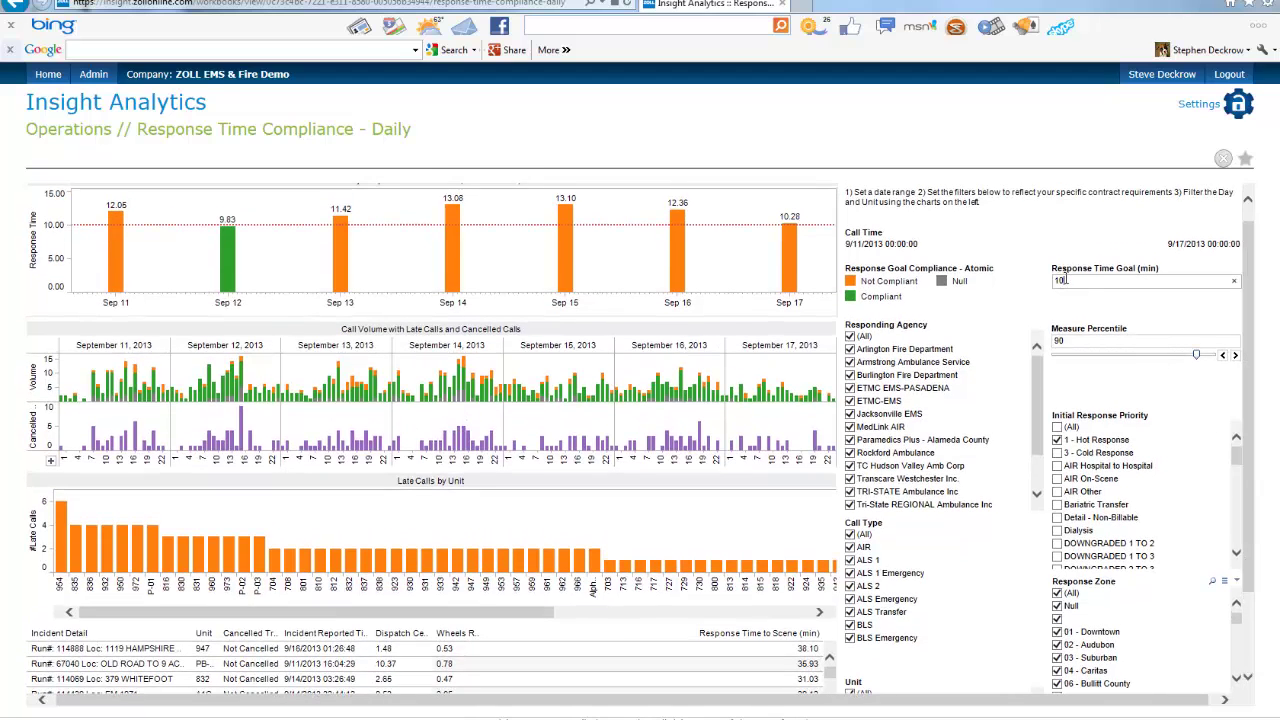
{"action": "left_click_drag", "start_coordinate": [1054, 279], "coordinate": [1073, 285]}
{"action": "type", "text": "1"}
{"action": "key", "text": "Return"}
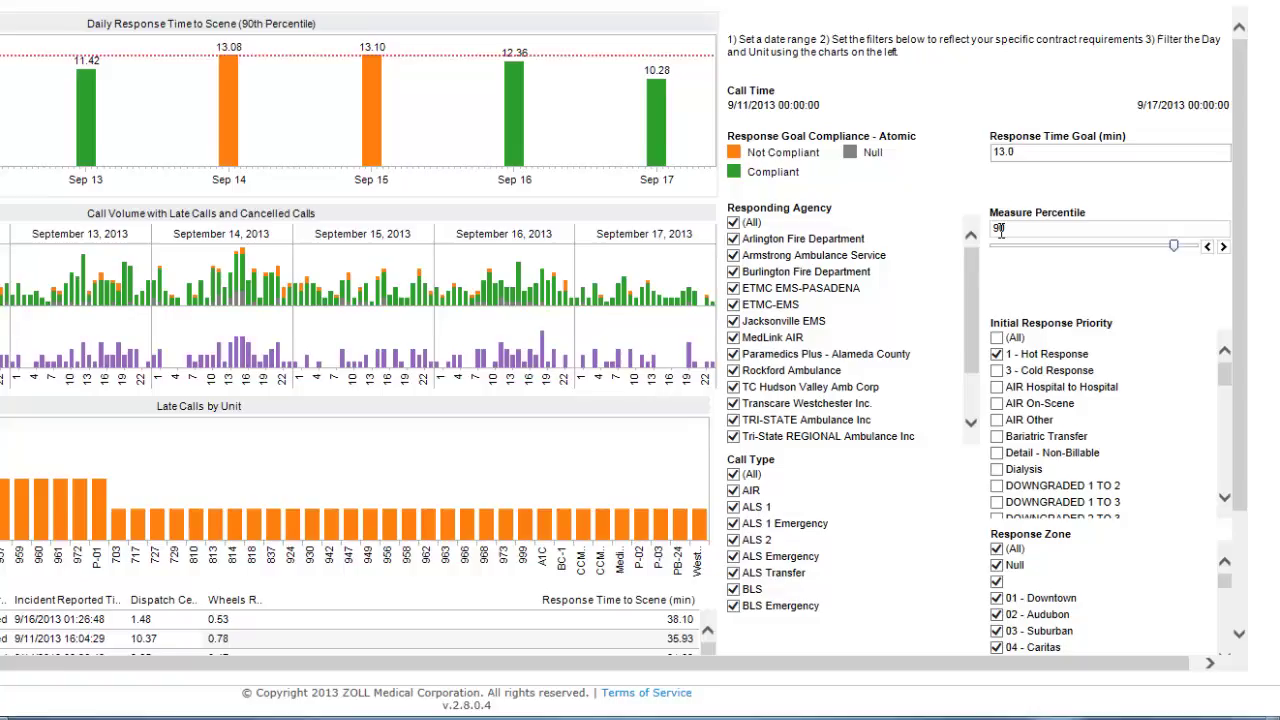
{"action": "double_click", "coordinate": [998, 230]}
{"action": "left_click_drag", "start_coordinate": [998, 230], "coordinate": [990, 239]}
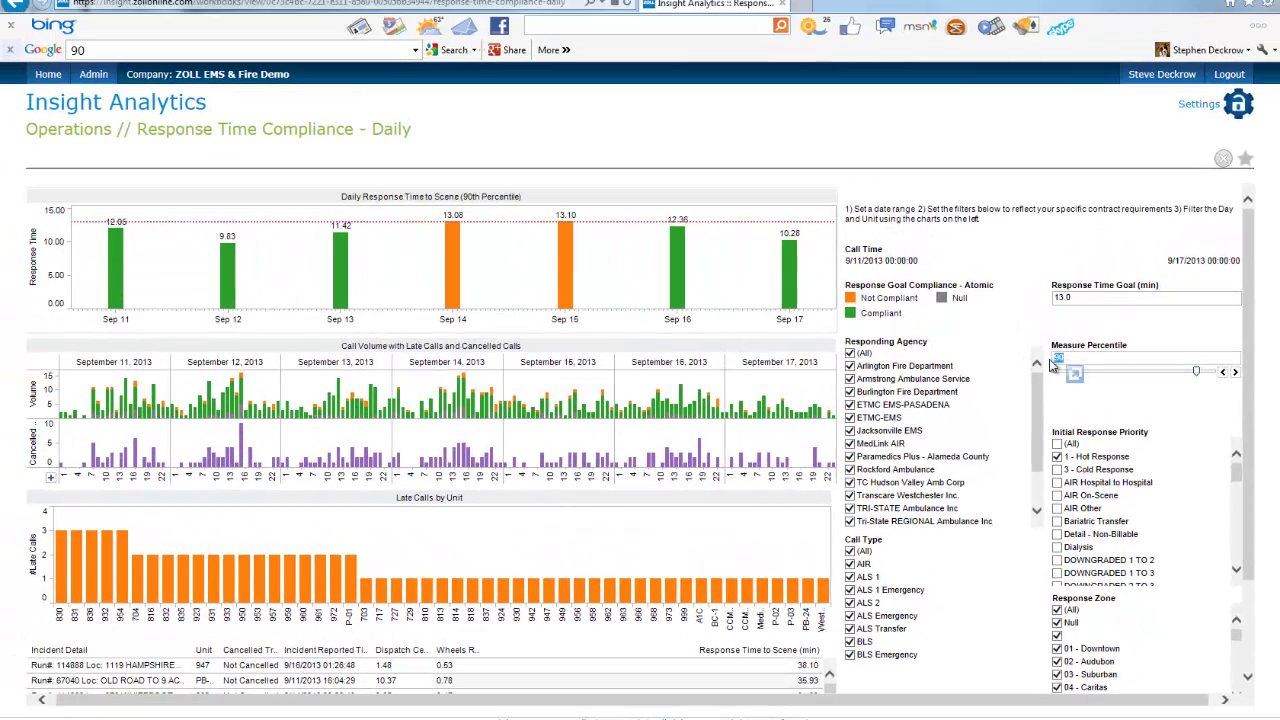
{"action": "left_click_drag", "start_coordinate": [1052, 366], "coordinate": [793, 187]}
Drill into Sep 14, then inspect and clear the hour-15 and hour-21 late-call selections.
{"action": "left_click", "coordinate": [452, 270]}
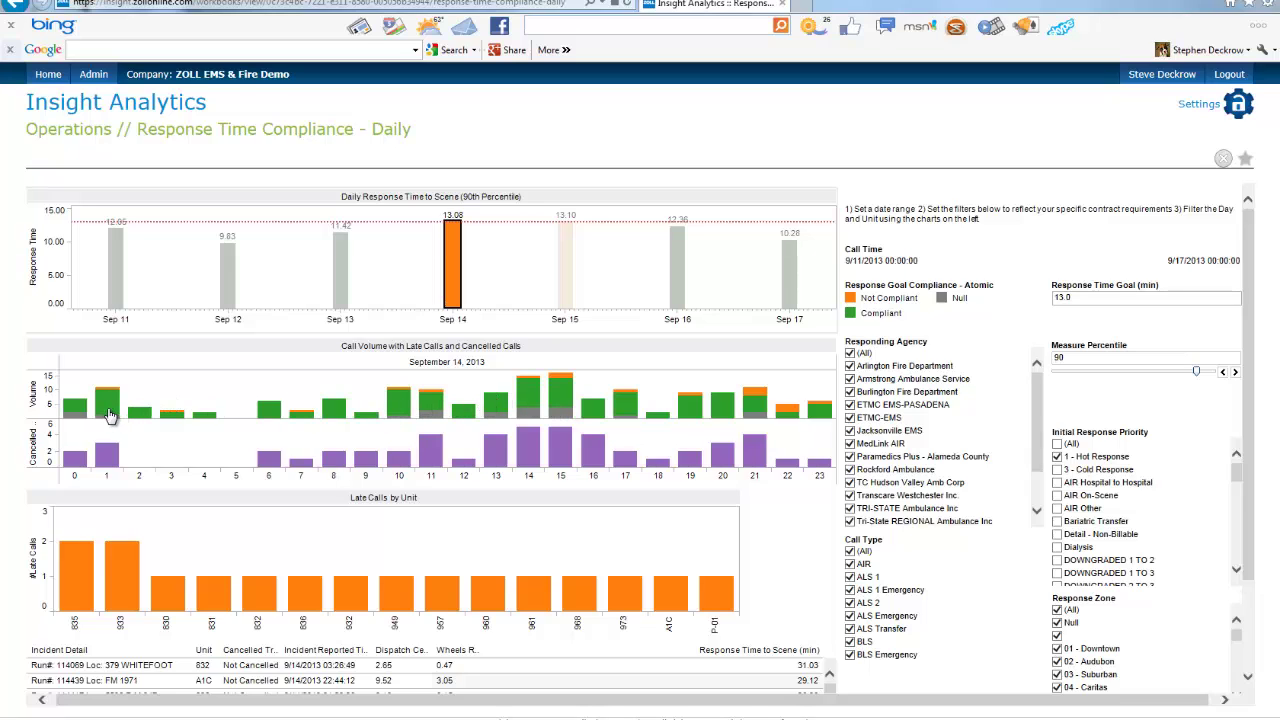
{"action": "left_click", "coordinate": [565, 383]}
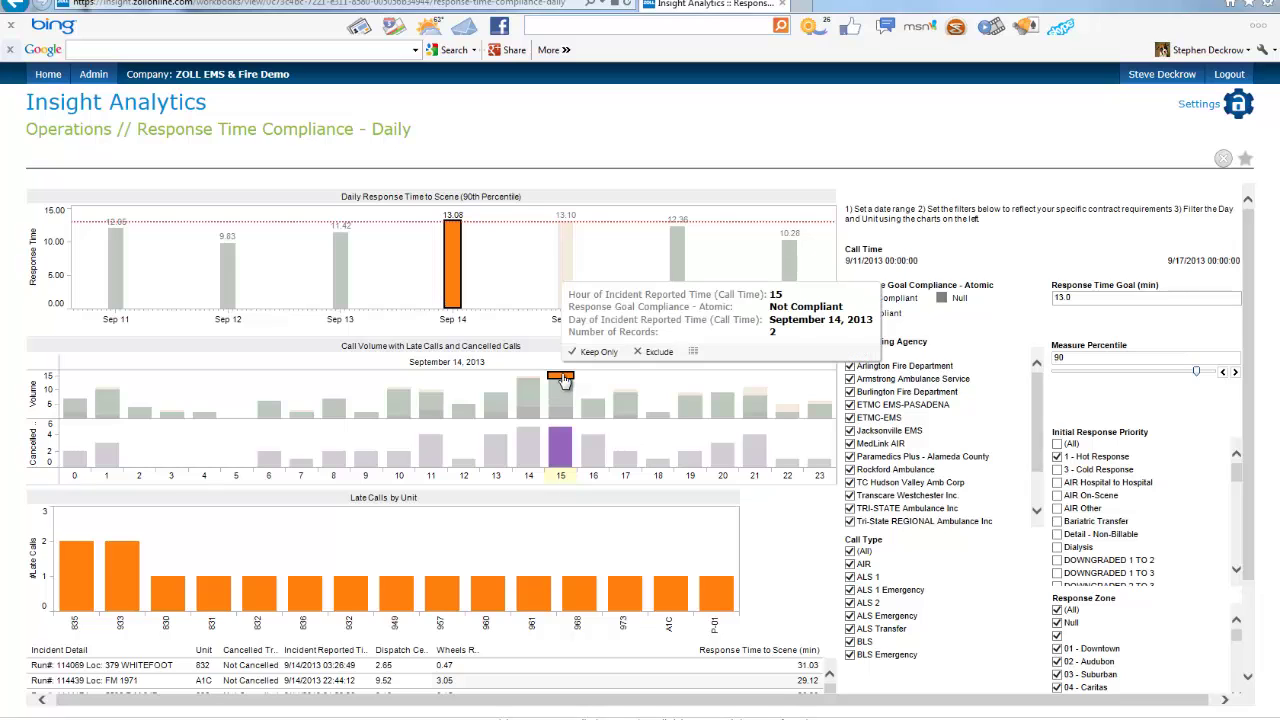
{"action": "left_click", "coordinate": [563, 380]}
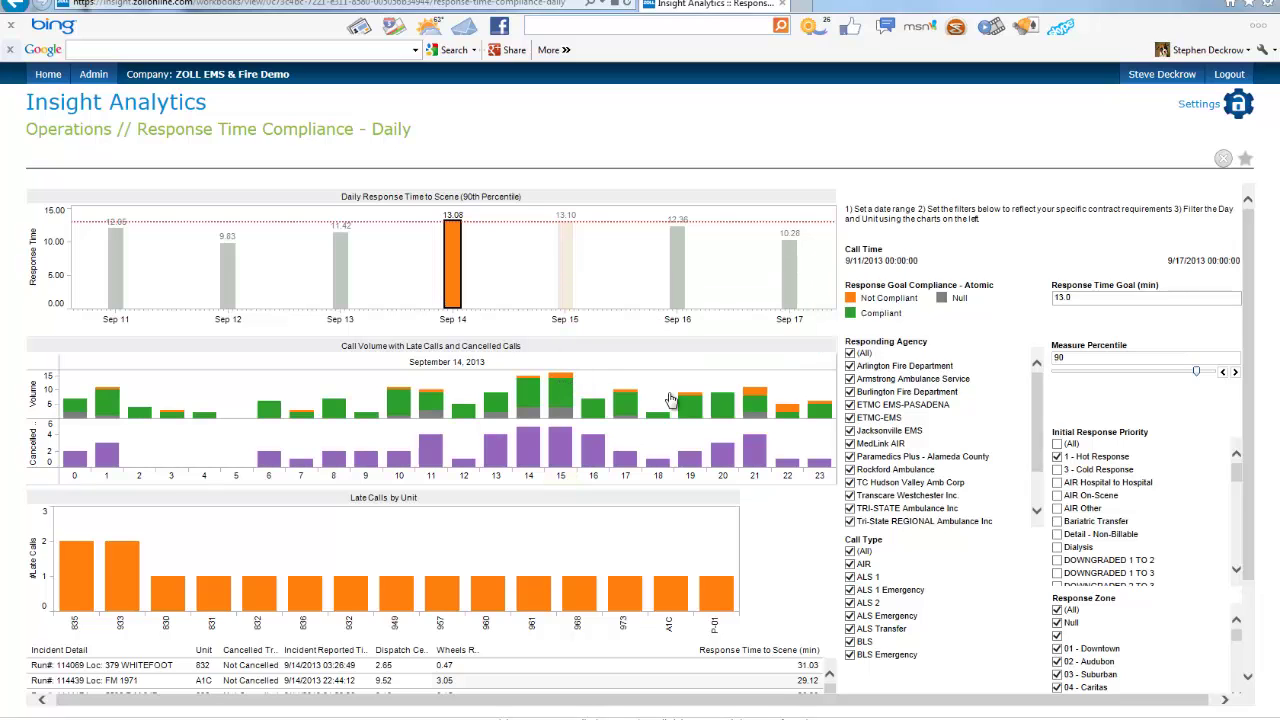
{"action": "left_click", "coordinate": [757, 395]}
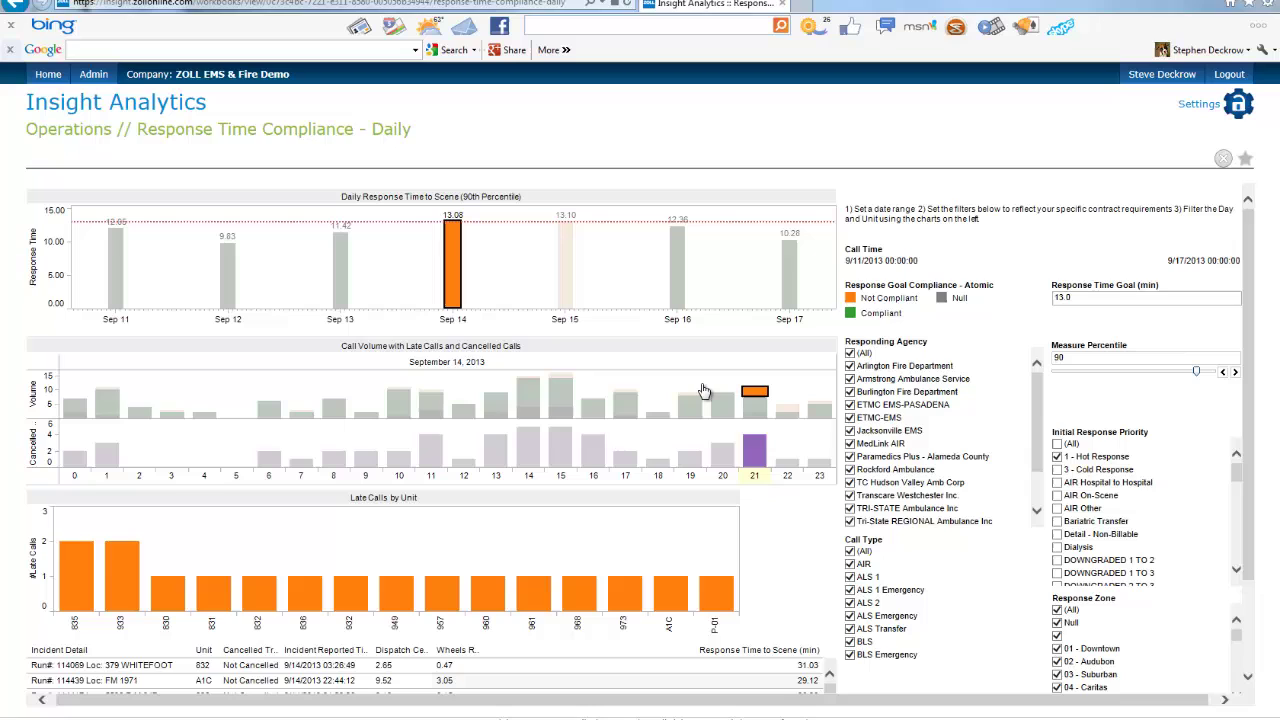
{"action": "left_click", "coordinate": [704, 391]}
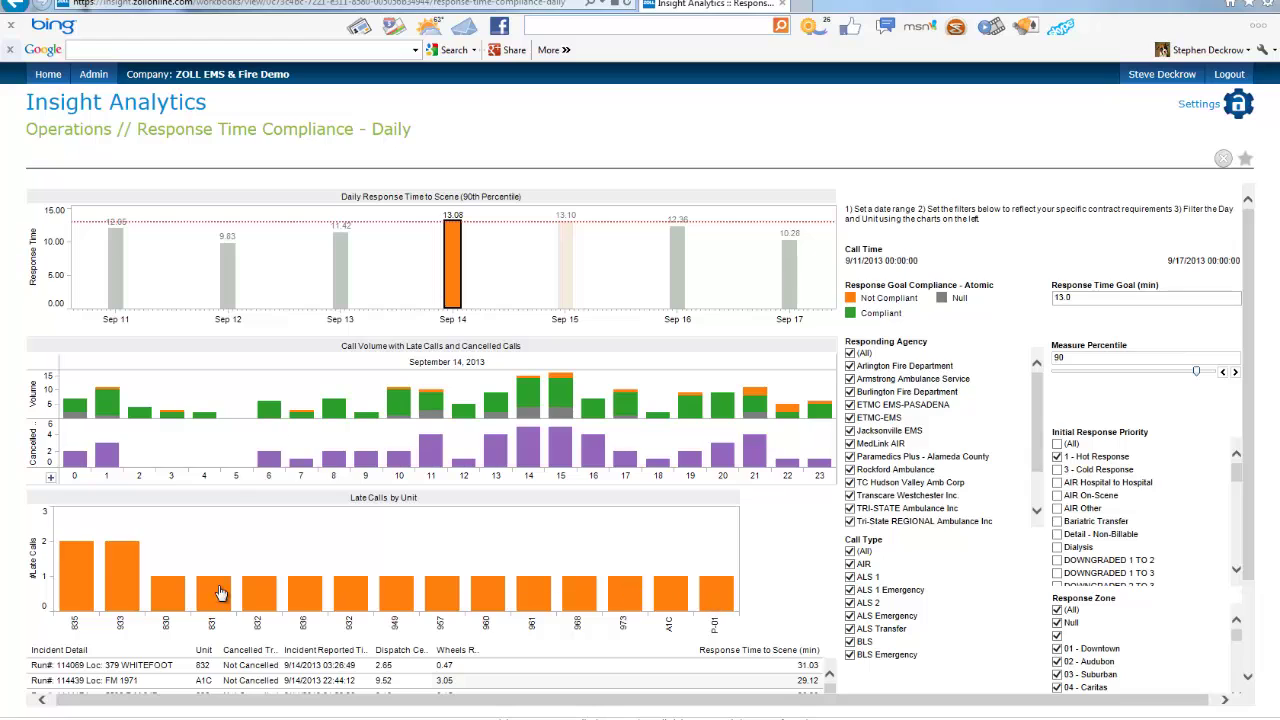
Focus on unit 835's bar to list its two late calls (18.82 and 14.42 minutes).
{"action": "left_click", "coordinate": [80, 582]}
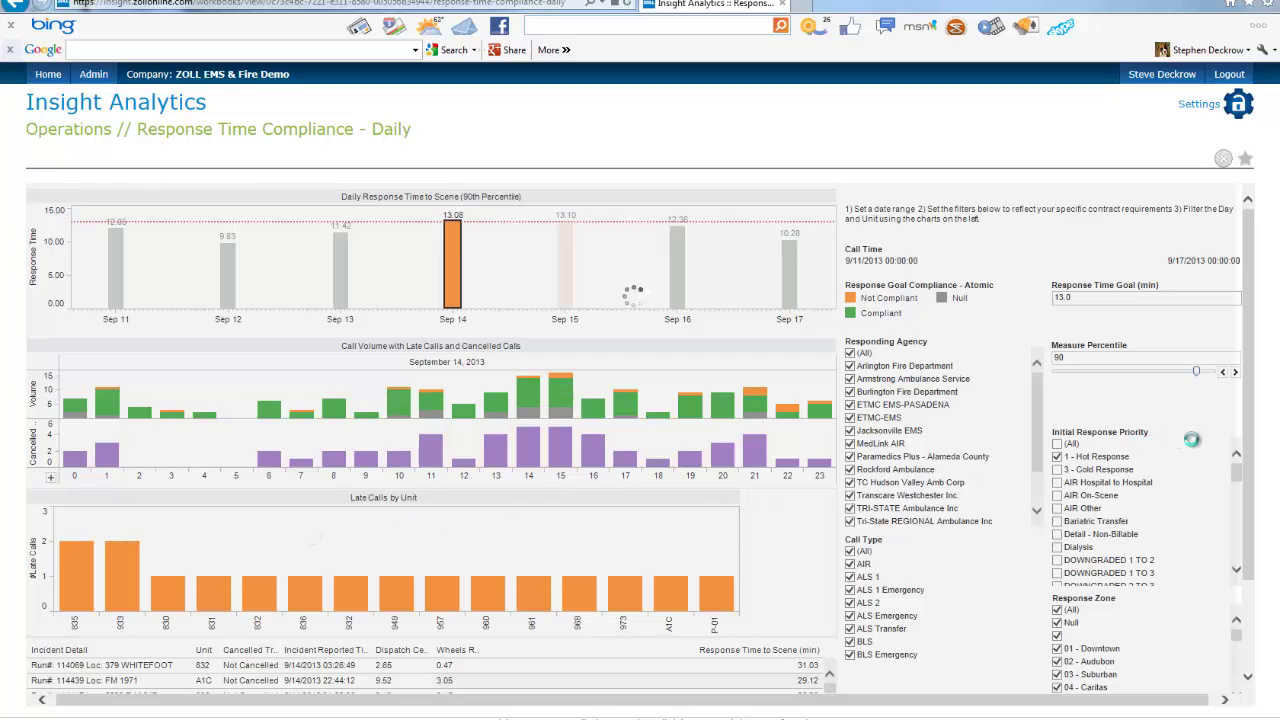
{"action": "scroll", "coordinate": [620, 300], "scroll_direction": "down", "scroll_amount": 3}
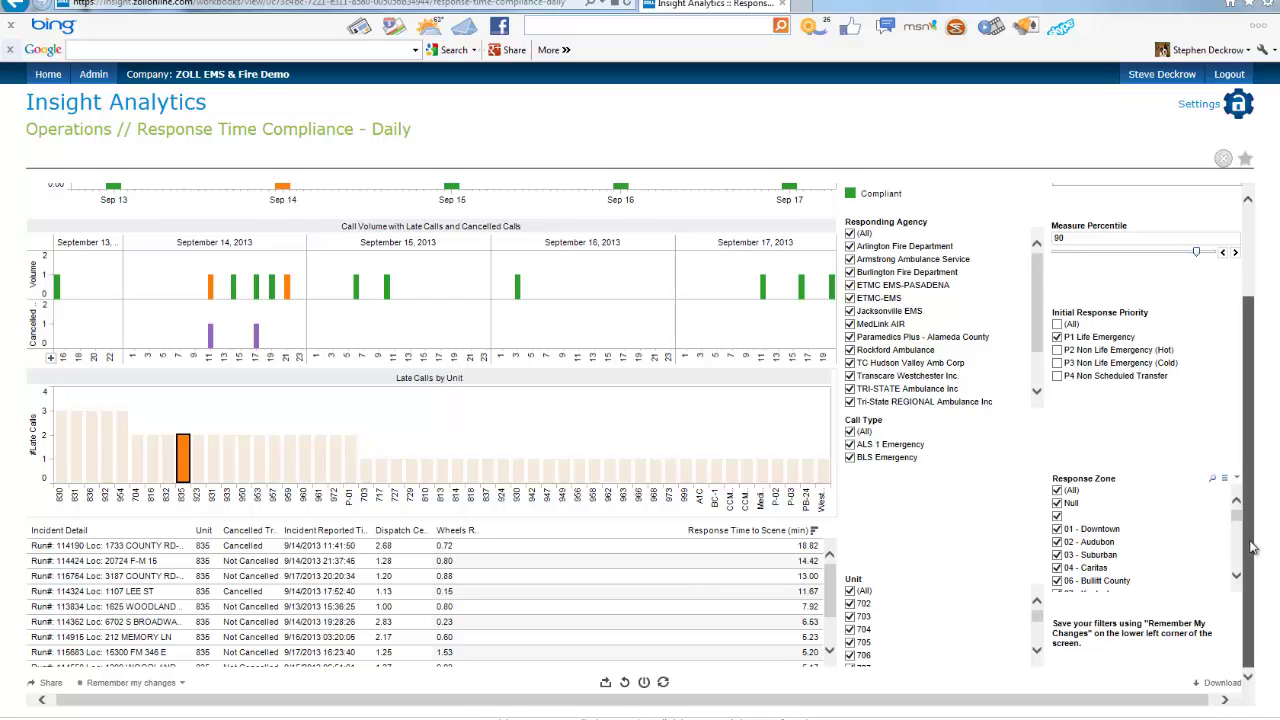
{"action": "left_click_drag", "start_coordinate": [1248, 548], "coordinate": [1248, 453]}
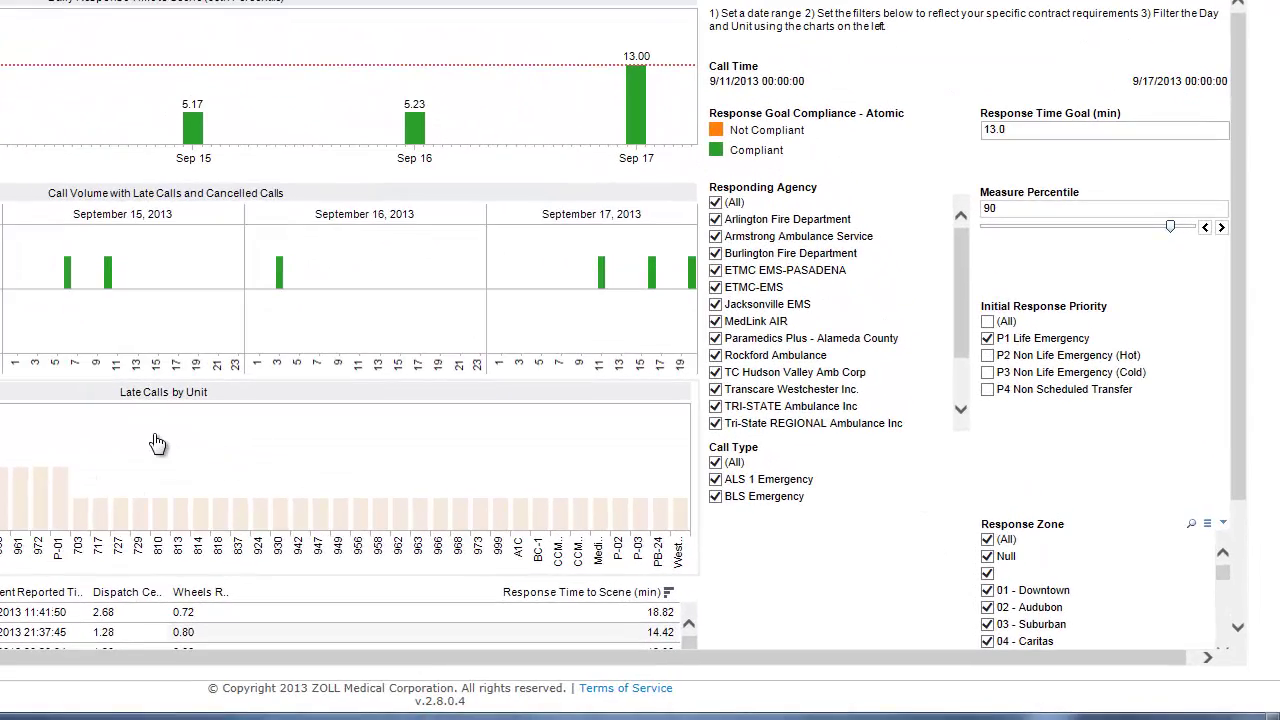
Clear the unit 835 selection and drill into the Sep 15 bar of Daily Response Time.
{"action": "left_click", "coordinate": [324, 493]}
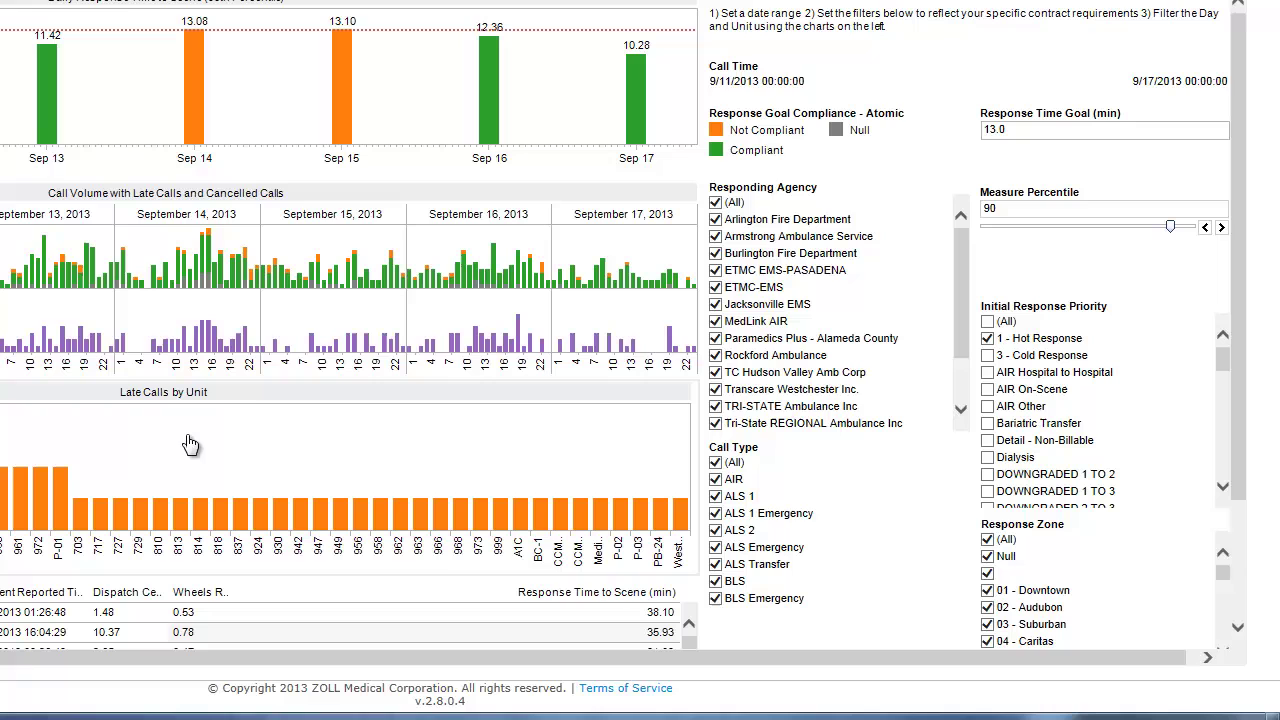
{"action": "left_click", "coordinate": [340, 103]}
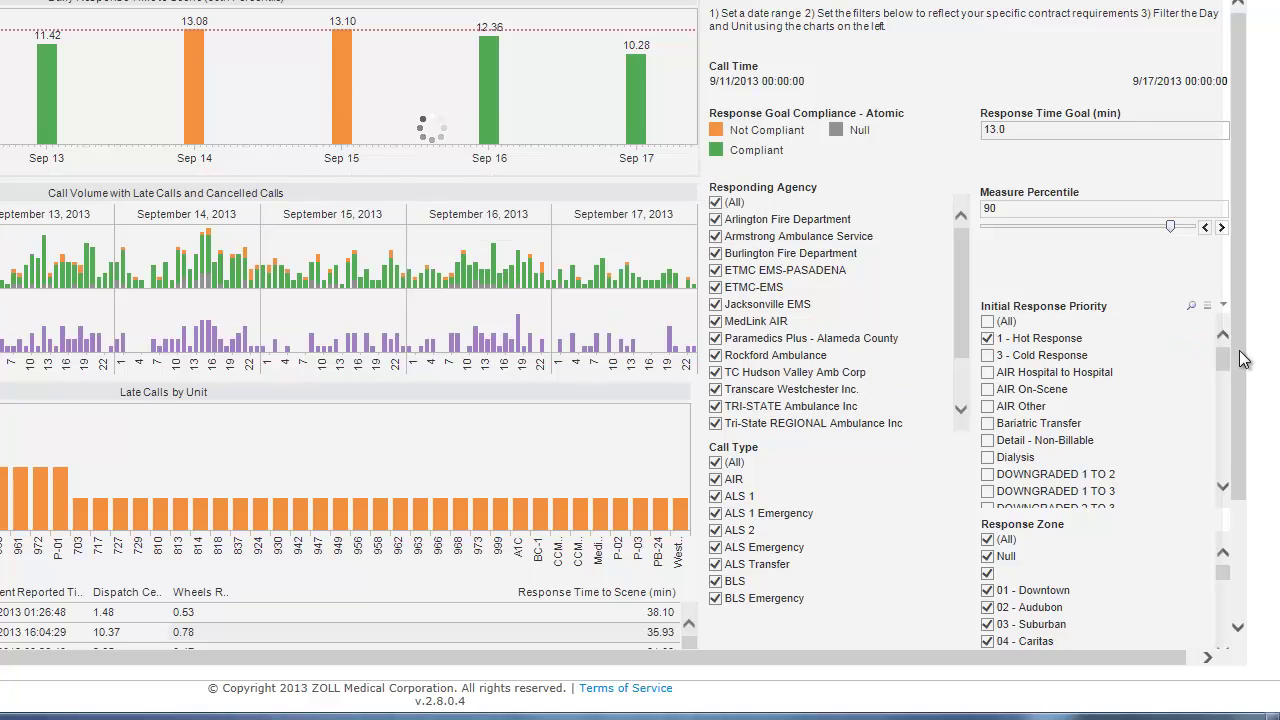
{"action": "left_click_drag", "start_coordinate": [1243, 360], "coordinate": [1230, 492]}
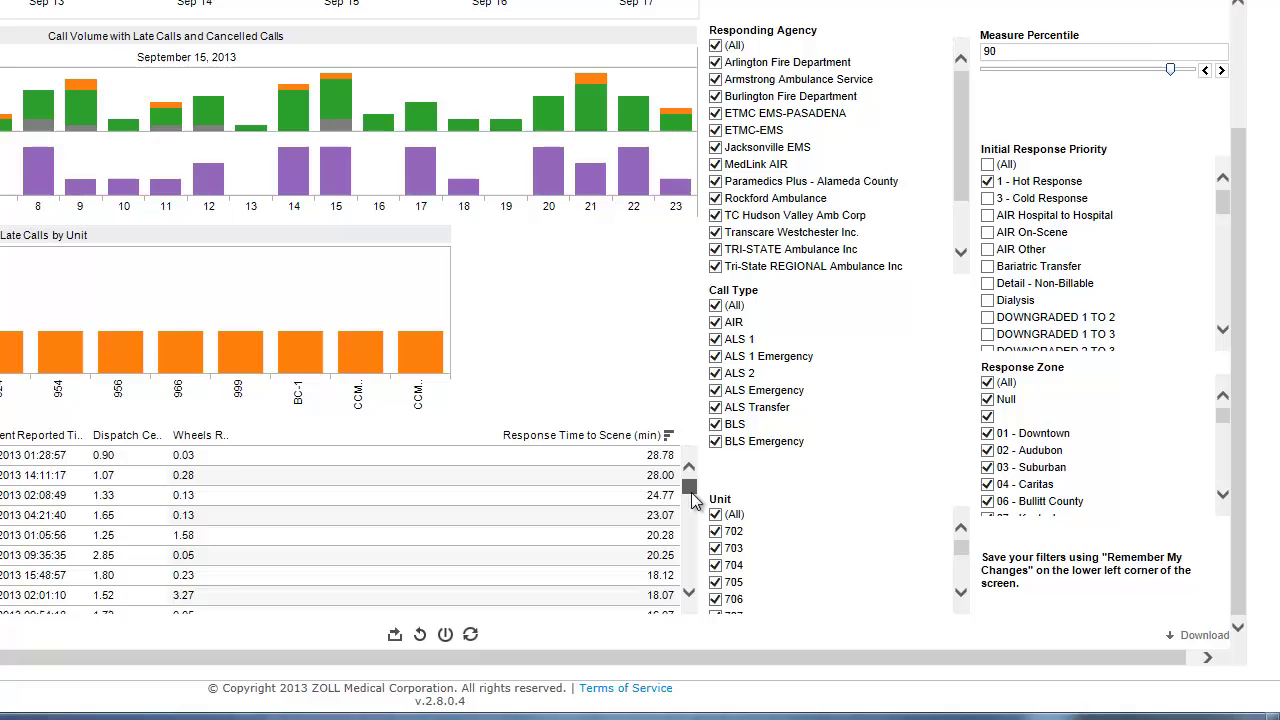
{"action": "mouse_move", "coordinate": [689, 488]}
{"action": "left_mouse_down"}
{"action": "mouse_move", "coordinate": [691, 521]}
{"action": "mouse_move", "coordinate": [706, 487]}
{"action": "left_mouse_up"}
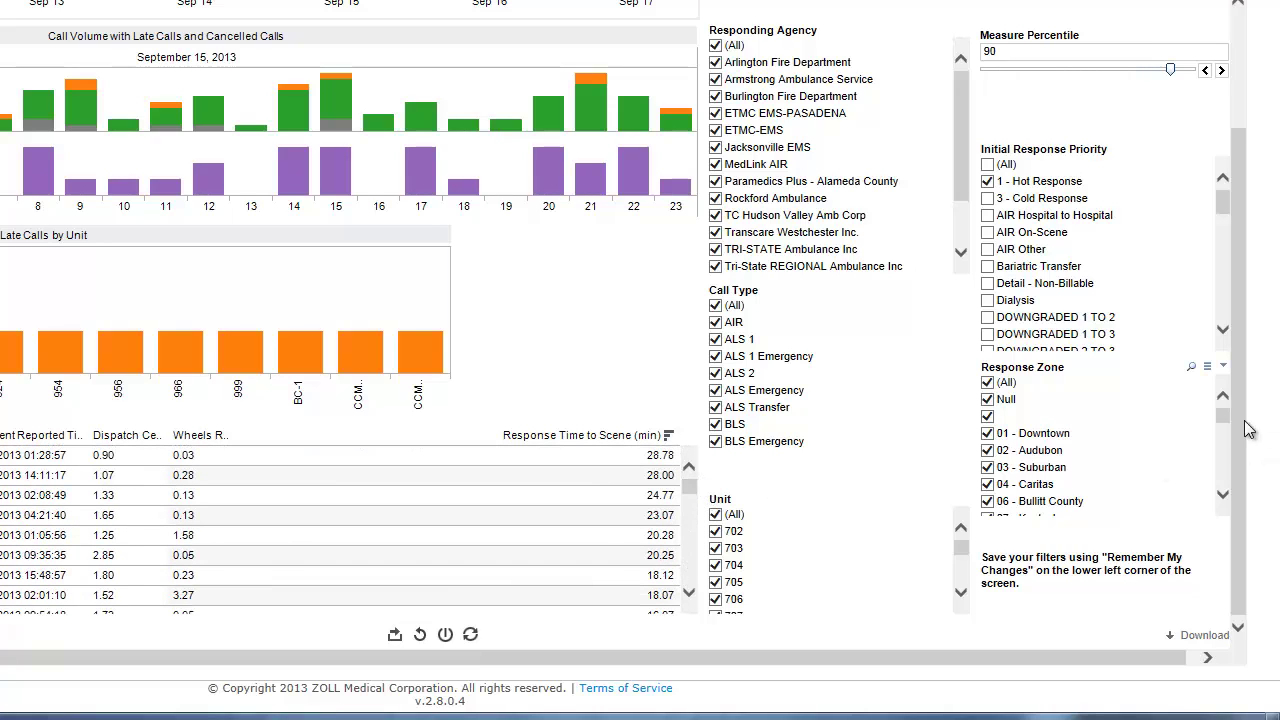
Deselect the Sep 15 bar so all of Sep 11–17 shows again.
{"action": "left_click_drag", "start_coordinate": [1243, 439], "coordinate": [1245, 310]}
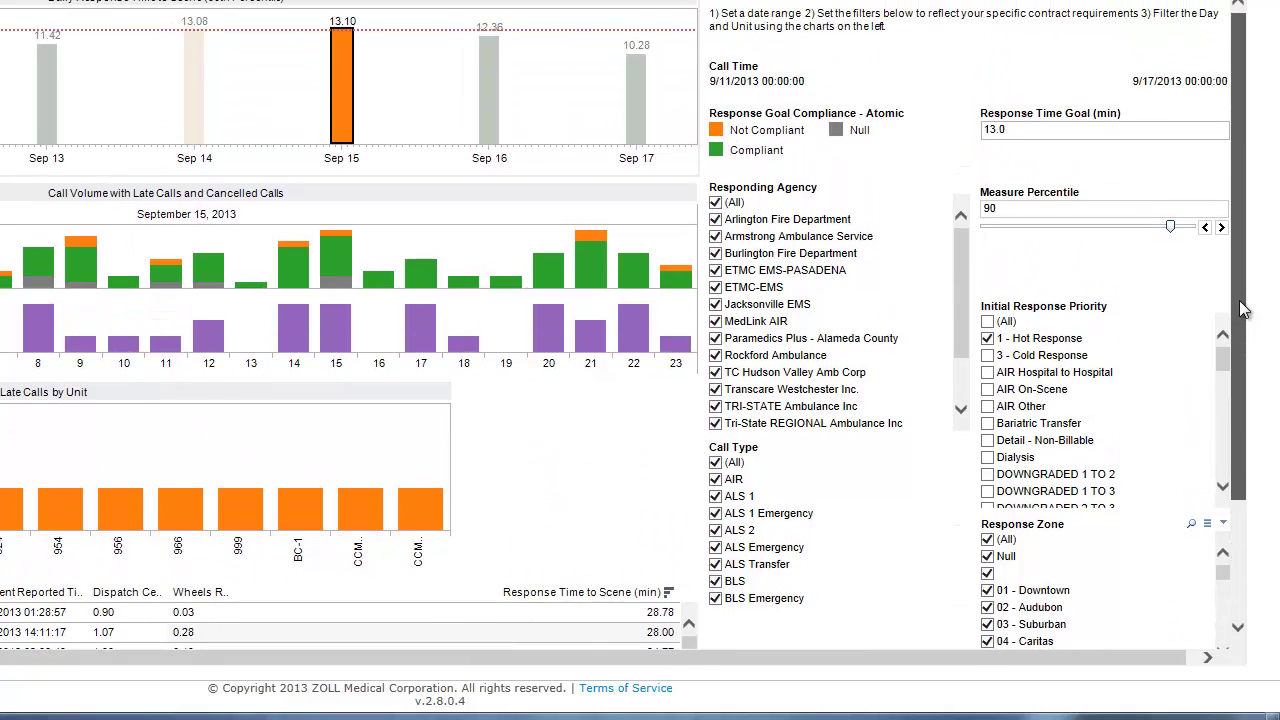
{"action": "left_click", "coordinate": [418, 98]}
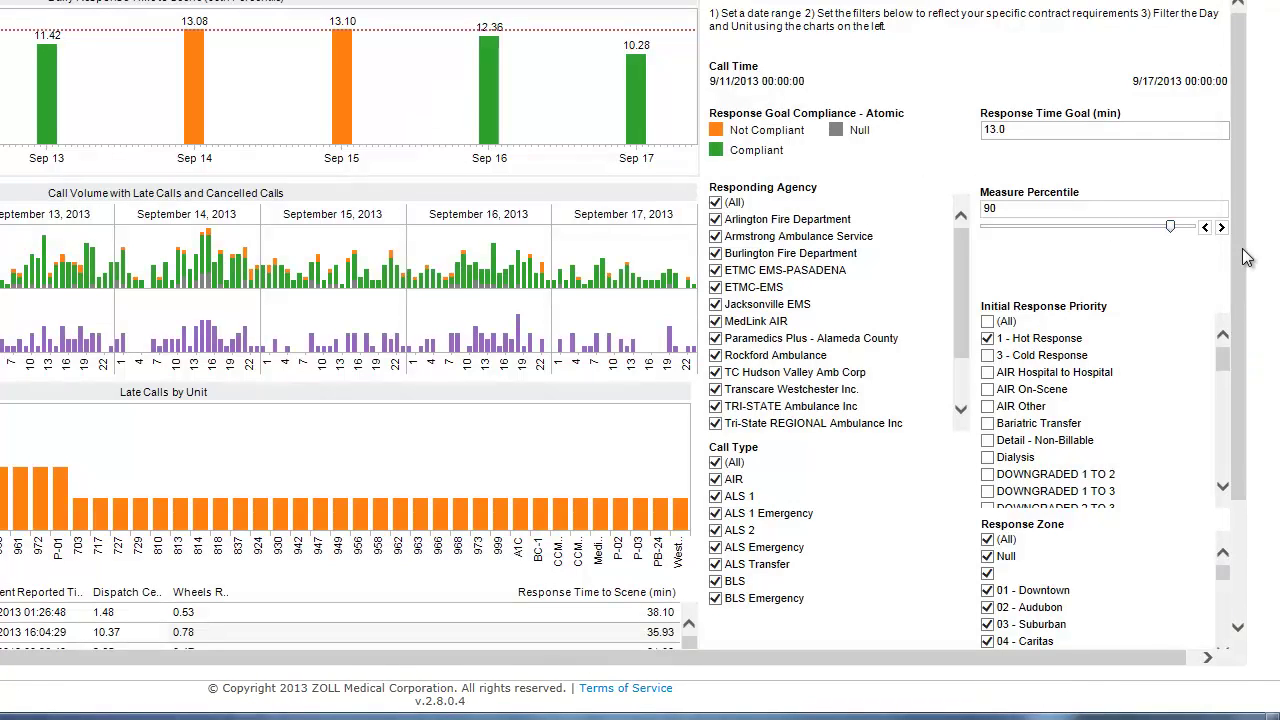
{"action": "left_click_drag", "start_coordinate": [1241, 258], "coordinate": [1241, 399]}
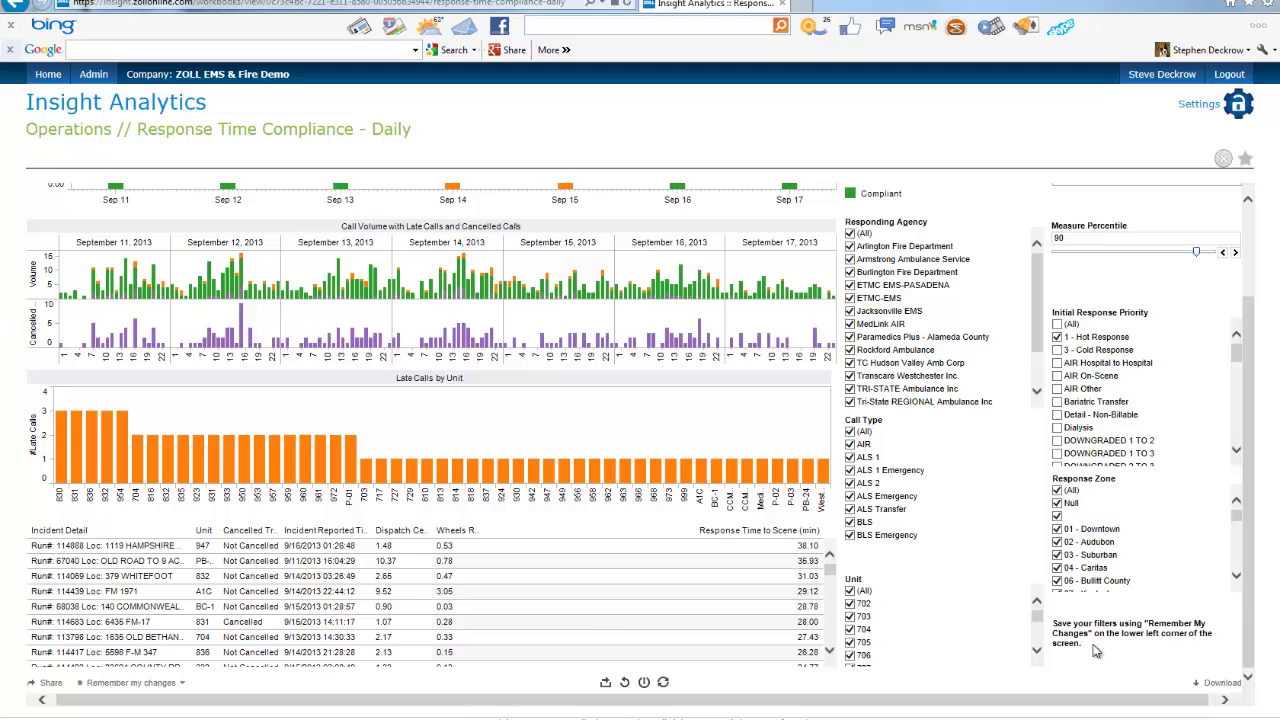
Under Remember my changes, name the view 'Emergency Compliance' and save it.
{"action": "left_click", "coordinate": [127, 684]}
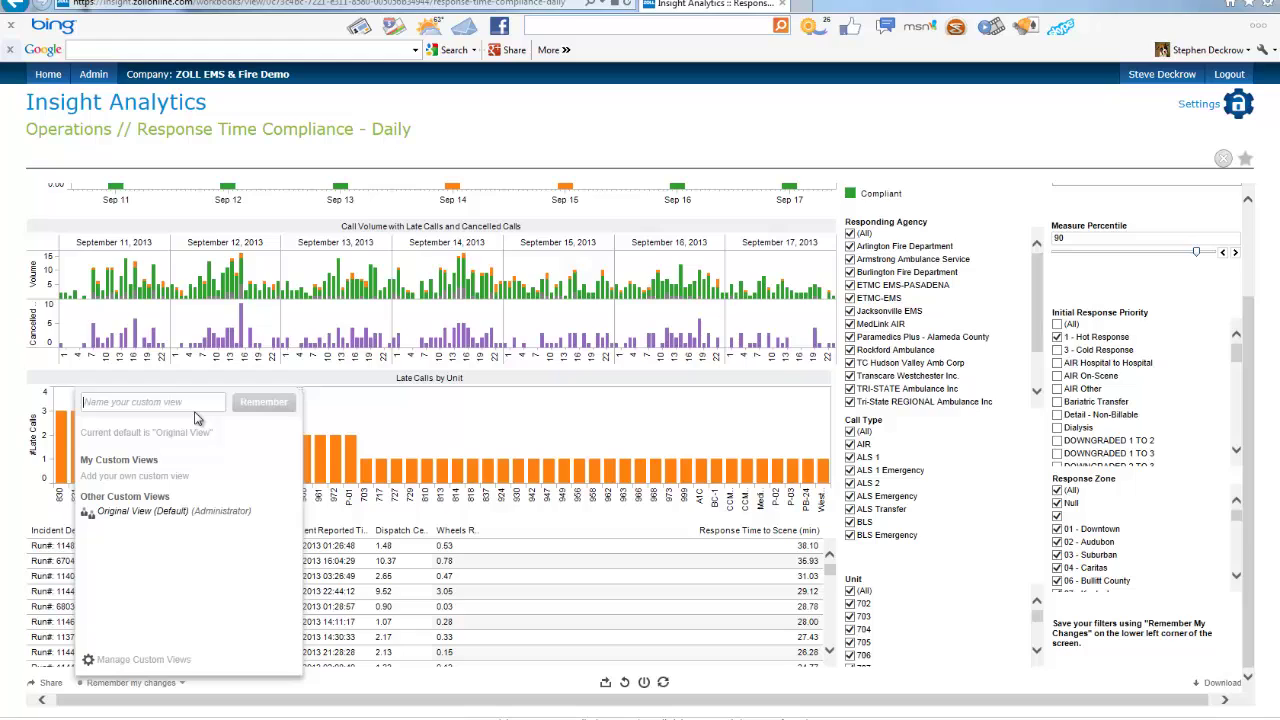
{"action": "type", "text": "ALS Compliance"}
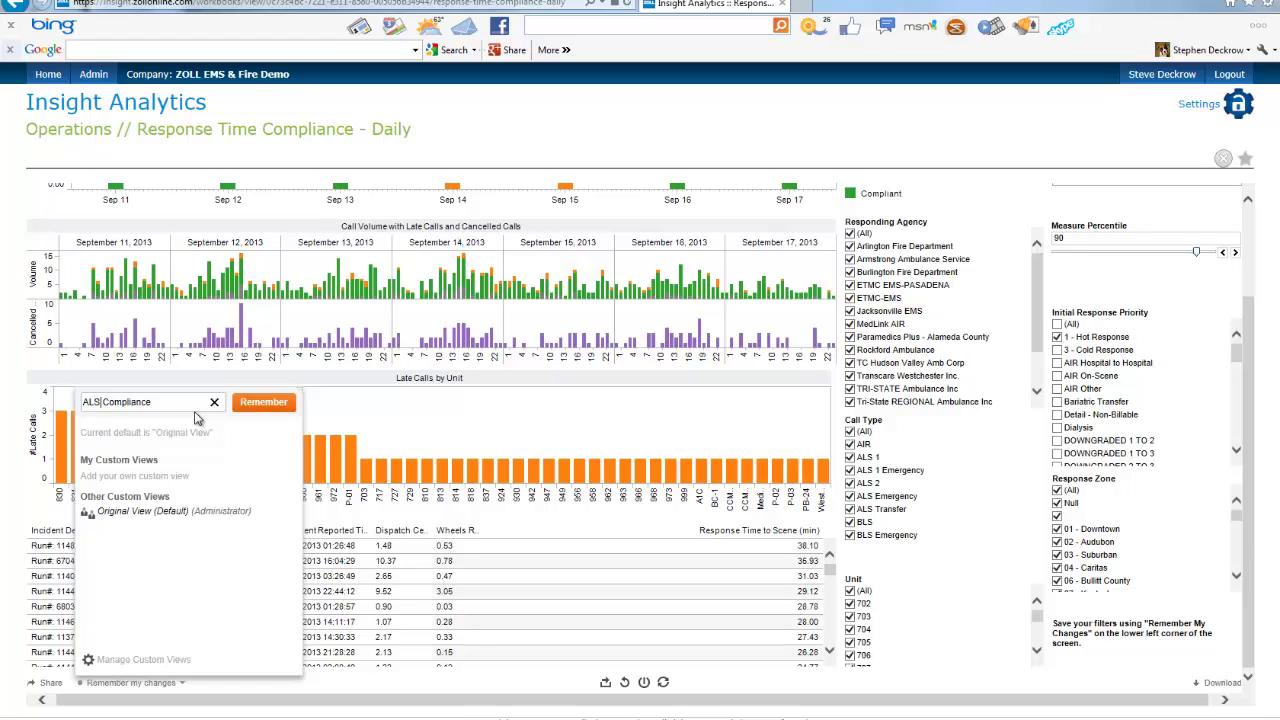
{"action": "key", "text": "BackSpace"}
{"action": "type", "text": "Emergency"}
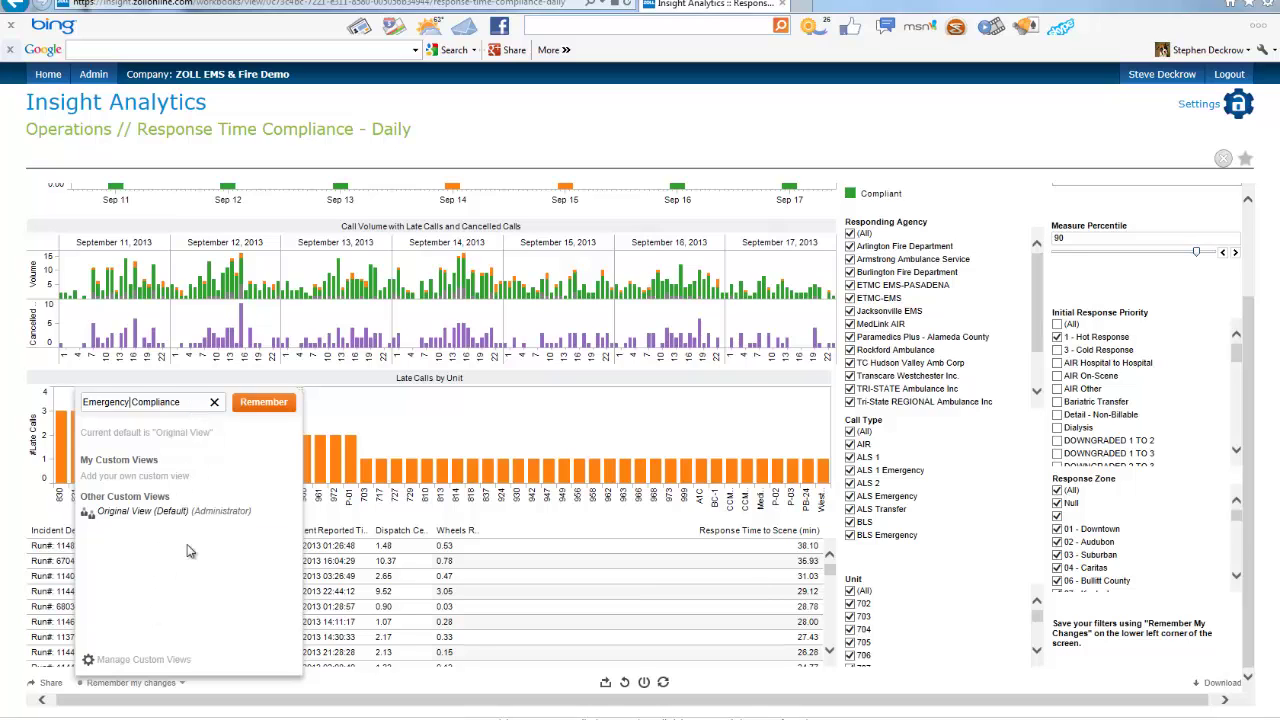
{"action": "left_click", "coordinate": [268, 404]}
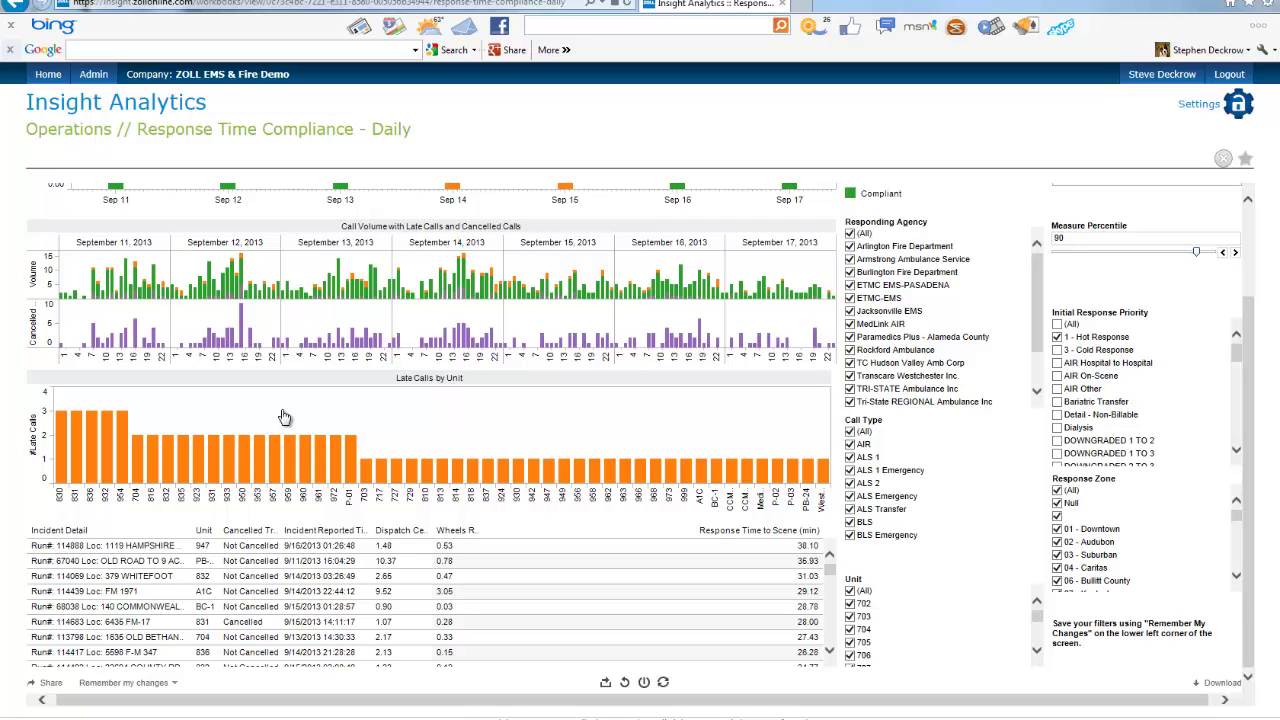
Return to the Operations list and filter it by 'response' to Response Time Compliance - Daily.
{"action": "scroll", "coordinate": [286, 360], "scroll_direction": "up", "scroll_amount": 2}
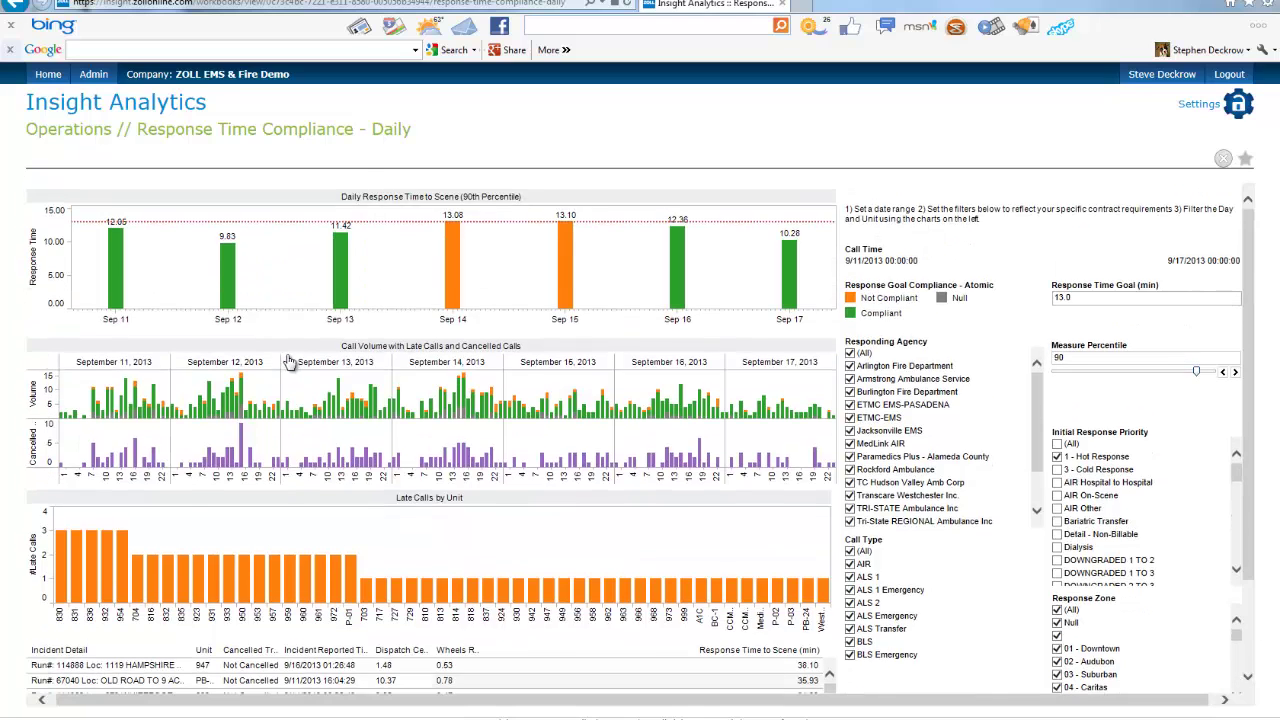
{"action": "left_click", "coordinate": [79, 137]}
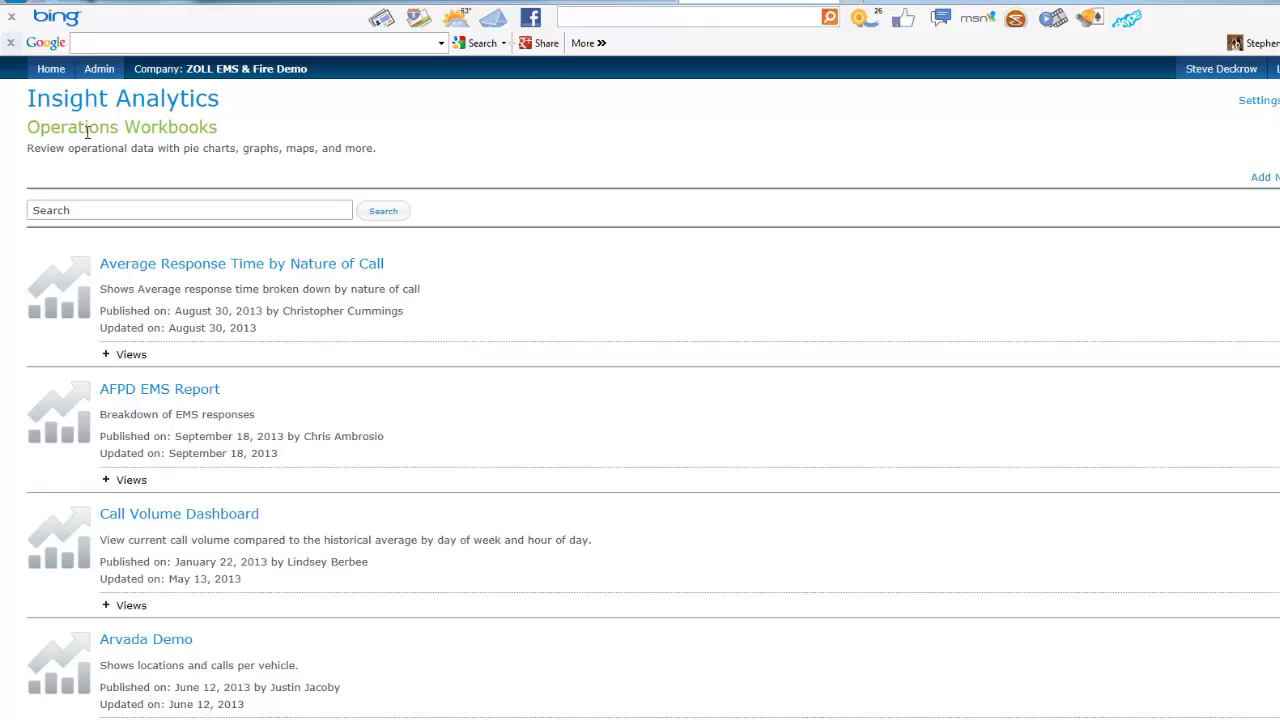
{"action": "left_click", "coordinate": [195, 223]}
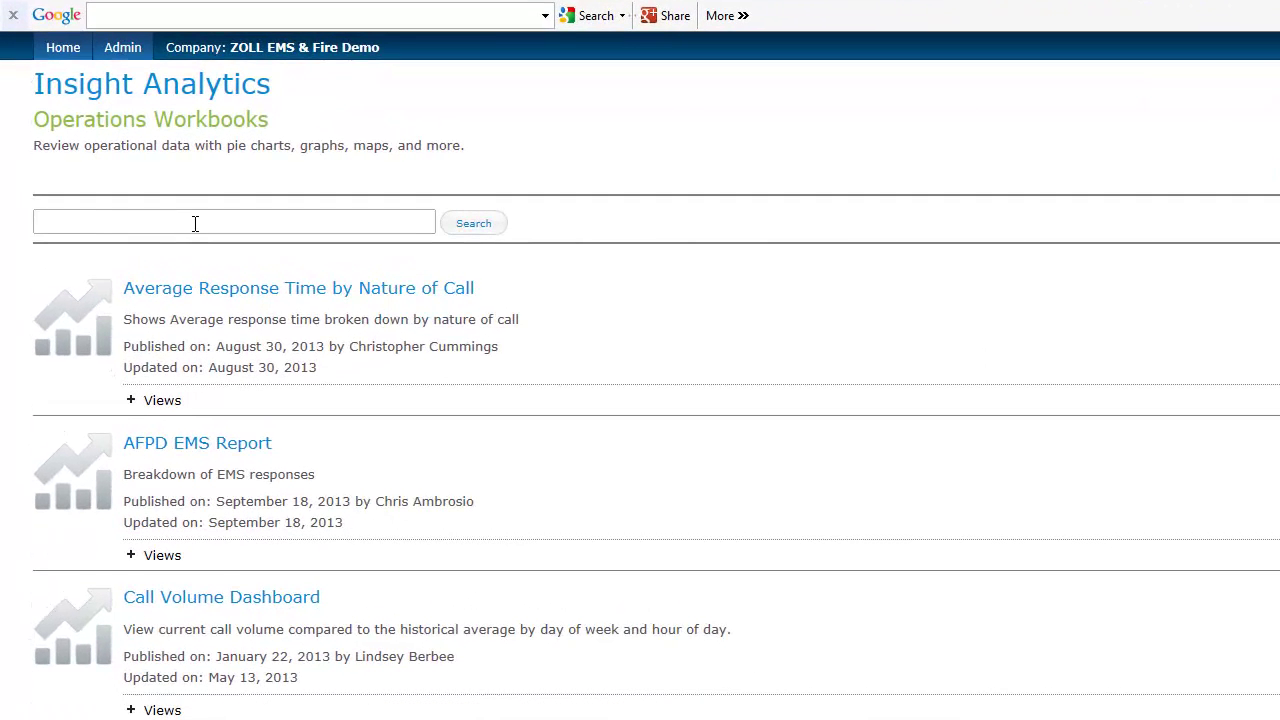
{"action": "type", "text": "response"}
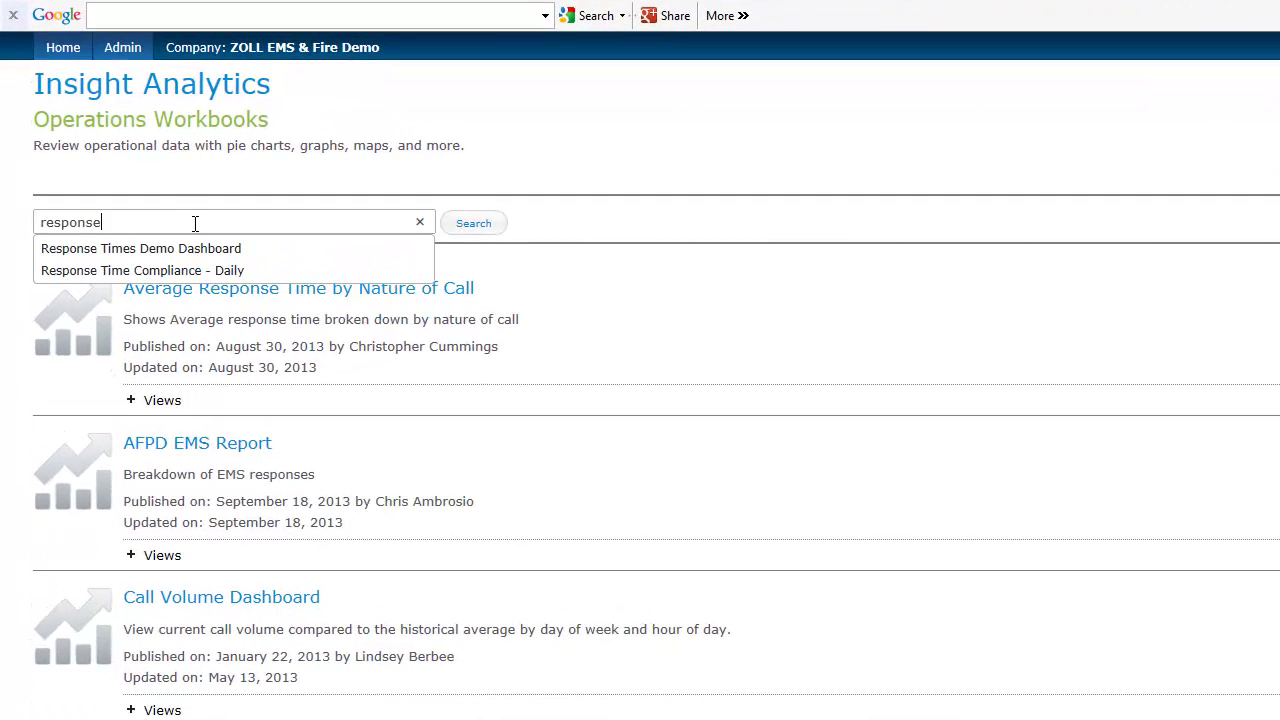
{"action": "key", "text": "Down"}
{"action": "key", "text": "Down"}
{"action": "key", "text": "Return"}
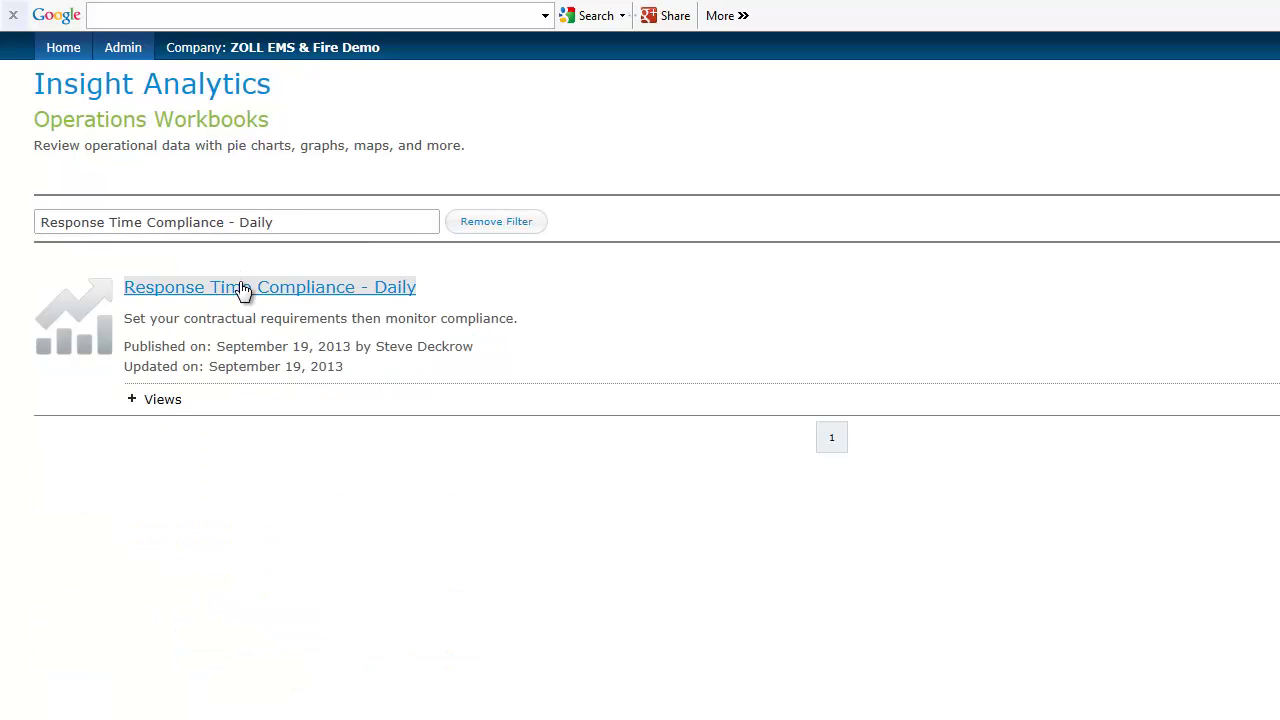
Reopen the Response Time Compliance - Daily workbook and scroll down its unfiltered dashboard.
{"action": "left_click", "coordinate": [490, 382]}
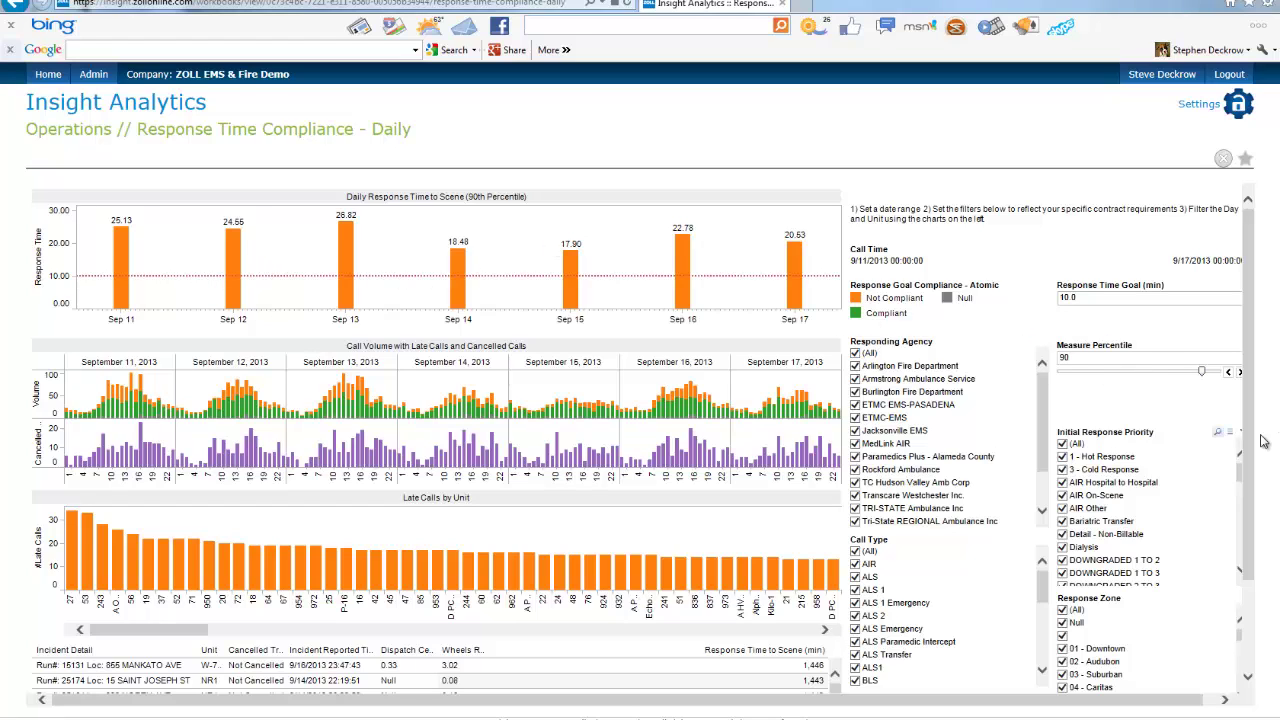
{"action": "left_click_drag", "start_coordinate": [1254, 448], "coordinate": [1256, 557]}
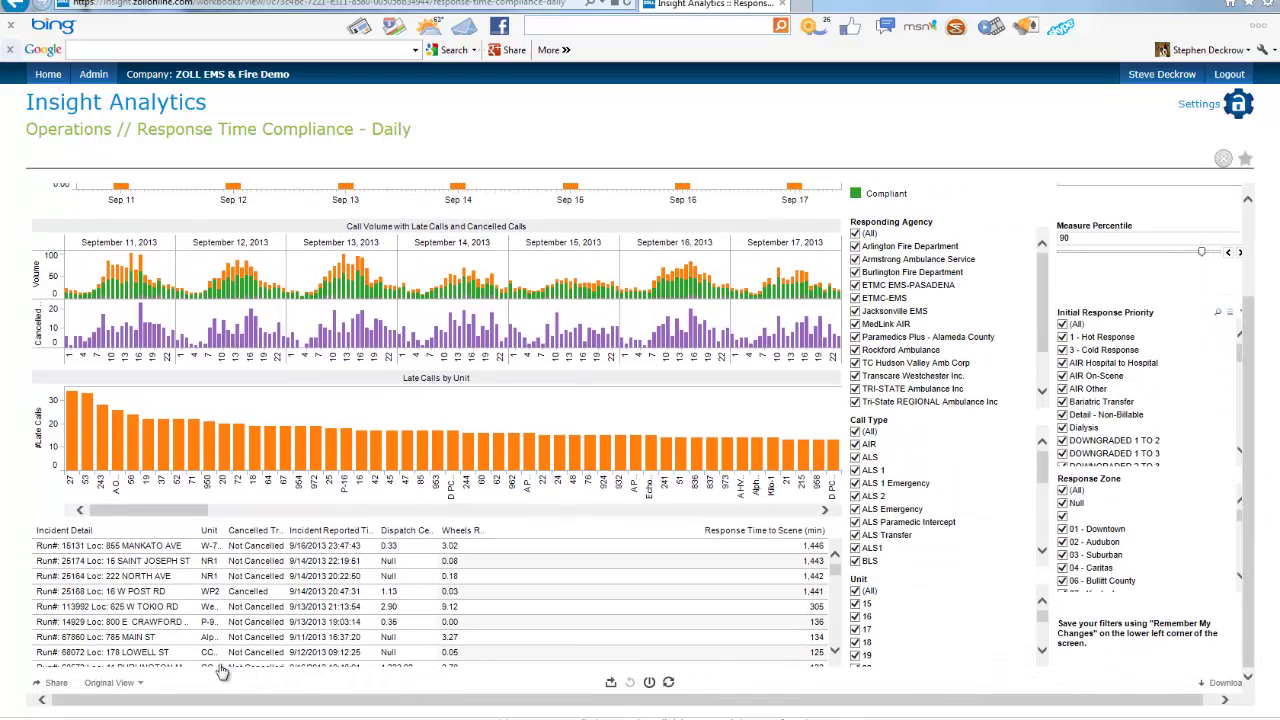
Switch from Original View to the 'Emergency Compliance' custom view under My Custom Views.
{"action": "left_click", "coordinate": [141, 686]}
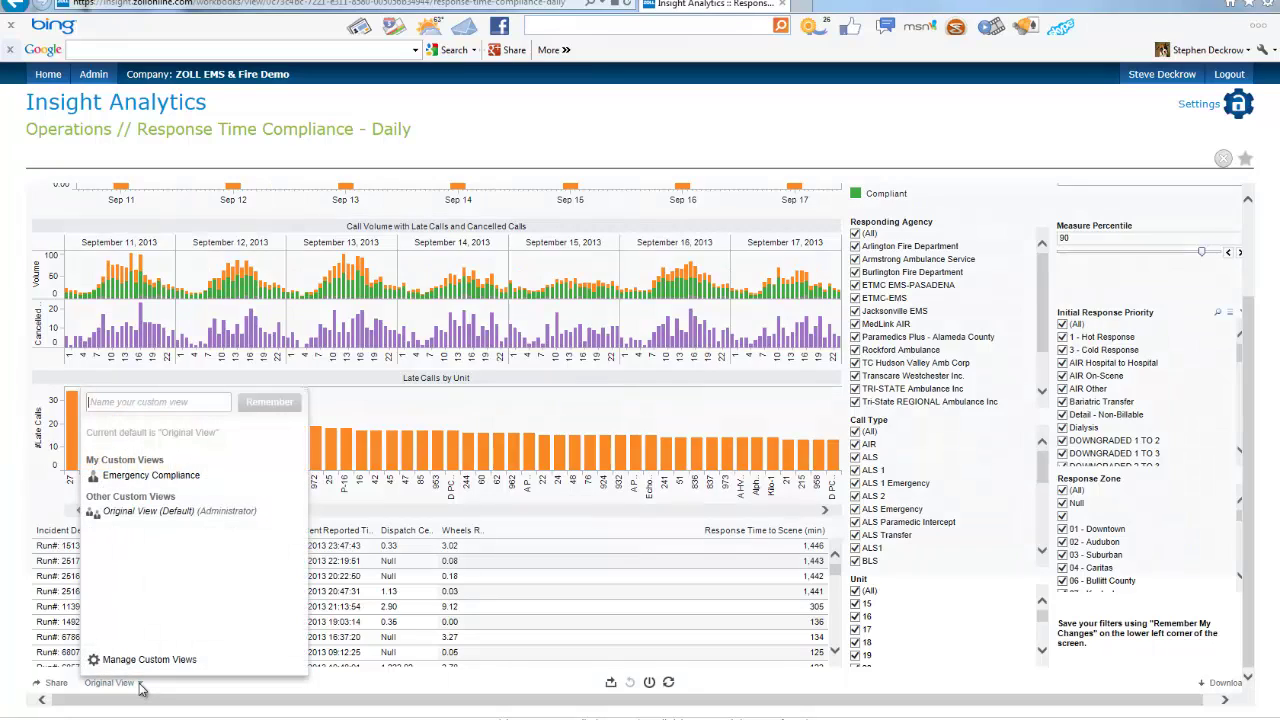
{"action": "left_click", "coordinate": [185, 479]}
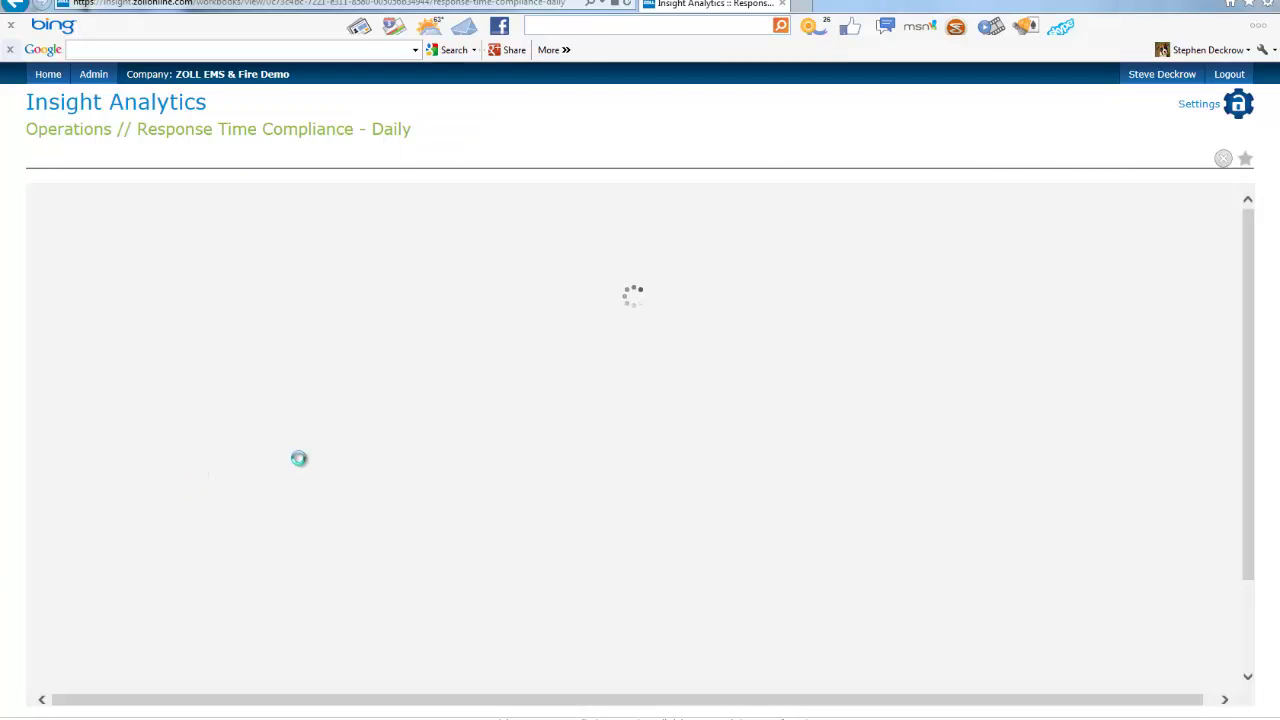